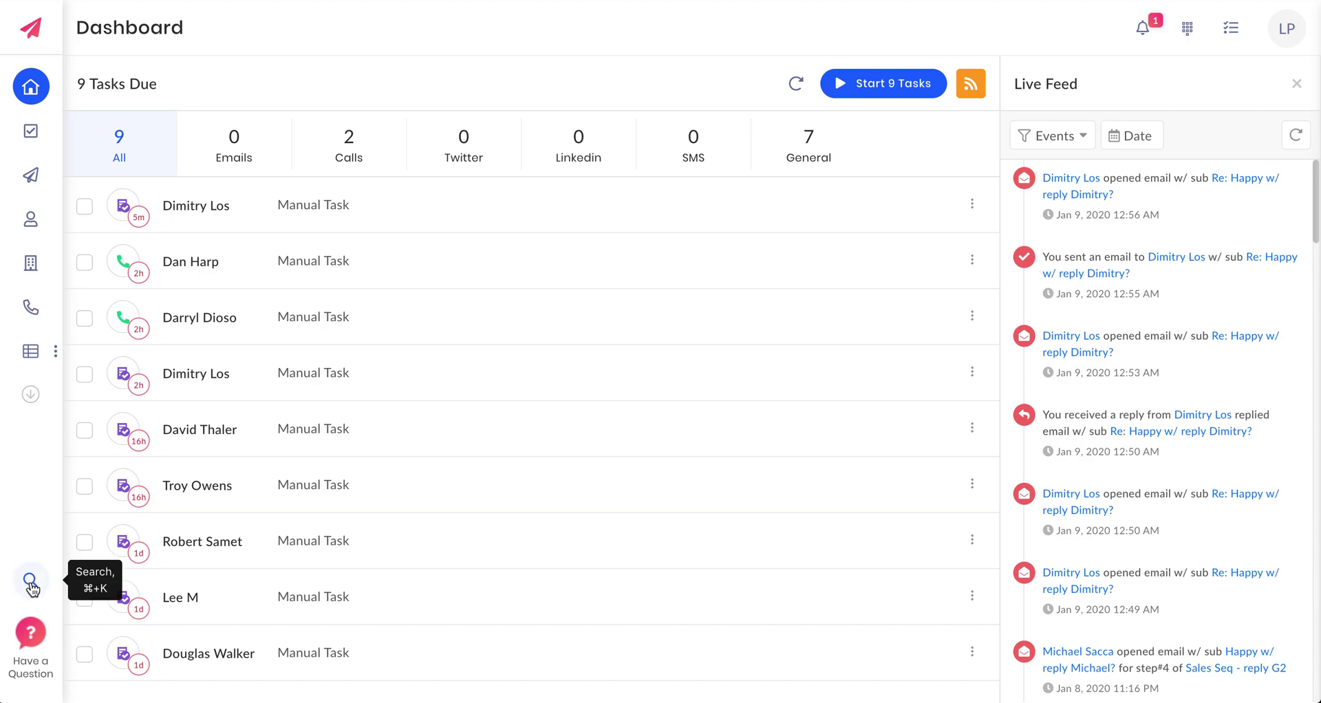
Step: Search for a prospect by first name, then review their sequences, calls and activity before closing
{"action": "left_click", "coordinate": [31, 589]}
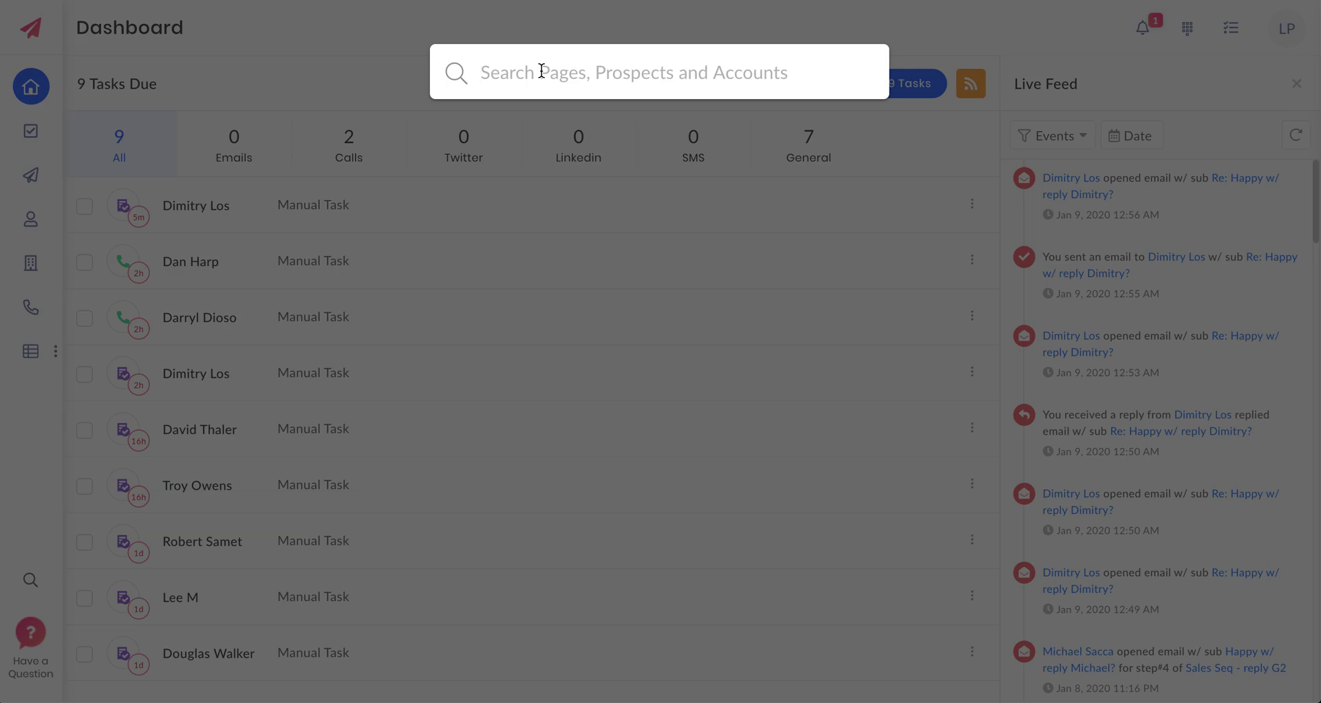
{"action": "type", "text": "dimitry"}
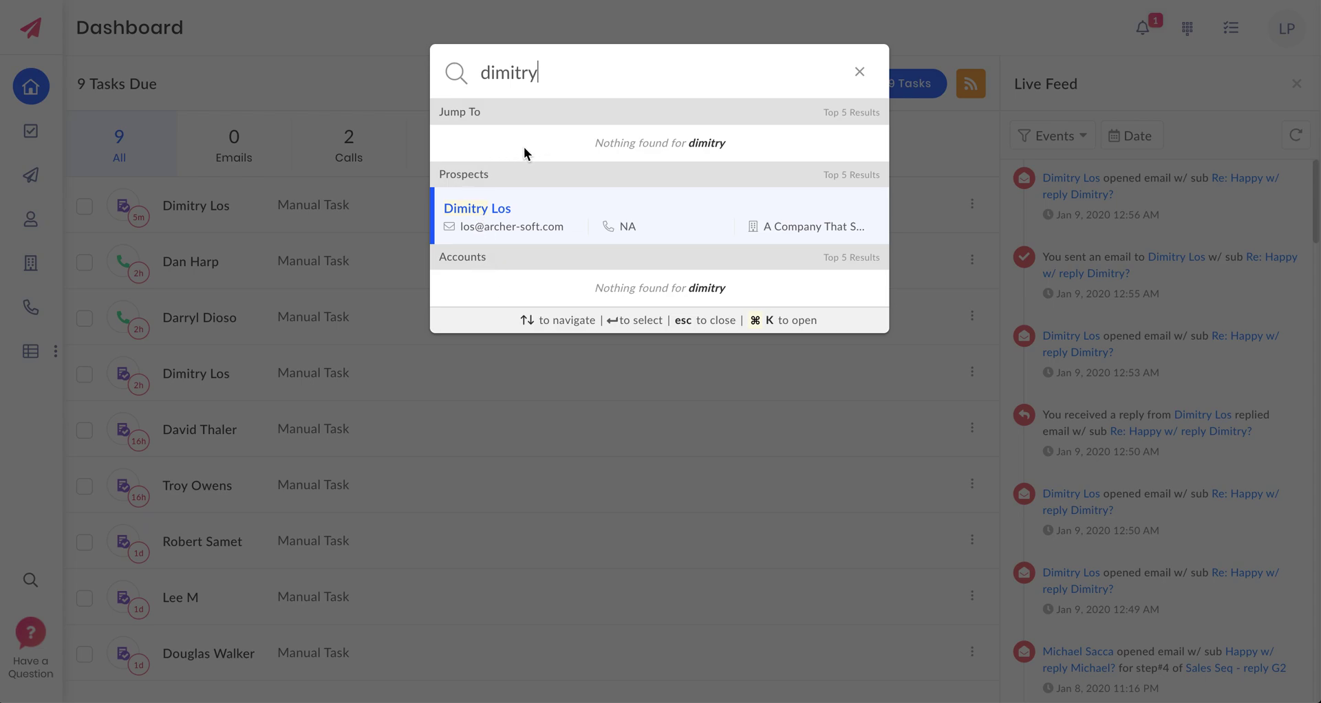
{"action": "left_click", "coordinate": [491, 208]}
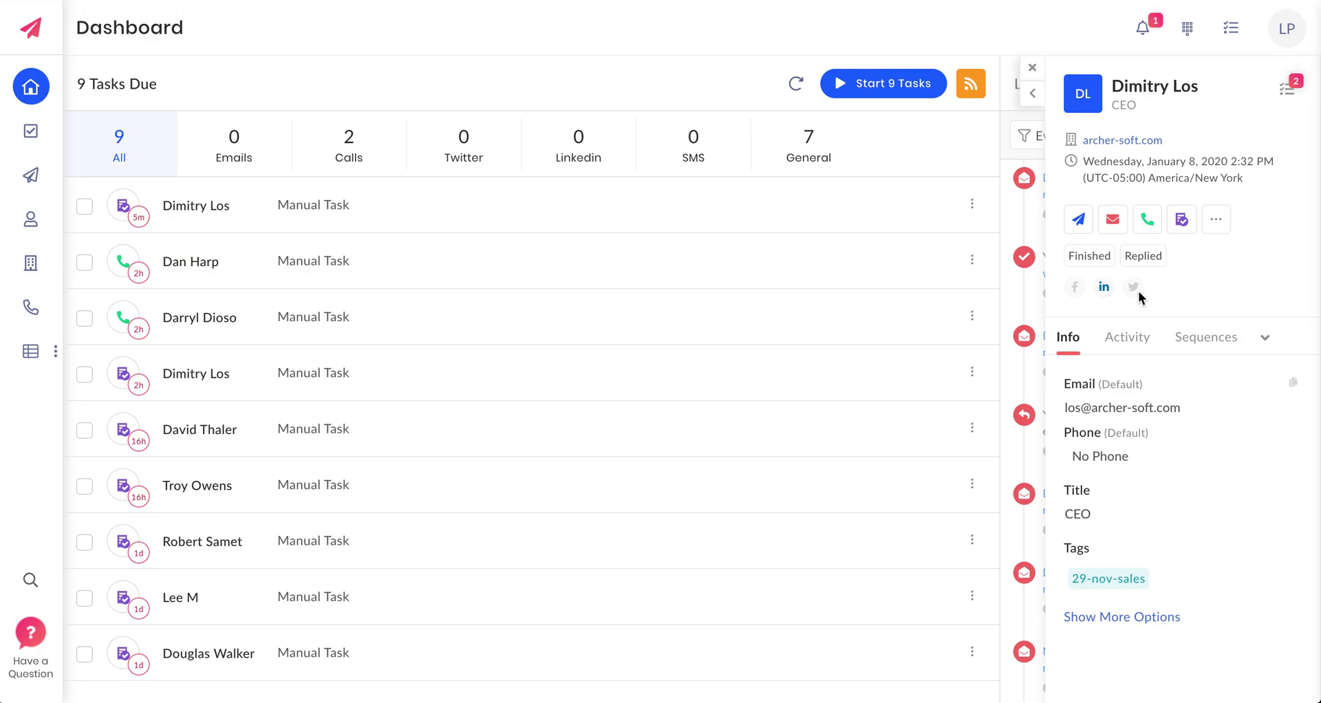
{"action": "left_click", "coordinate": [1034, 95]}
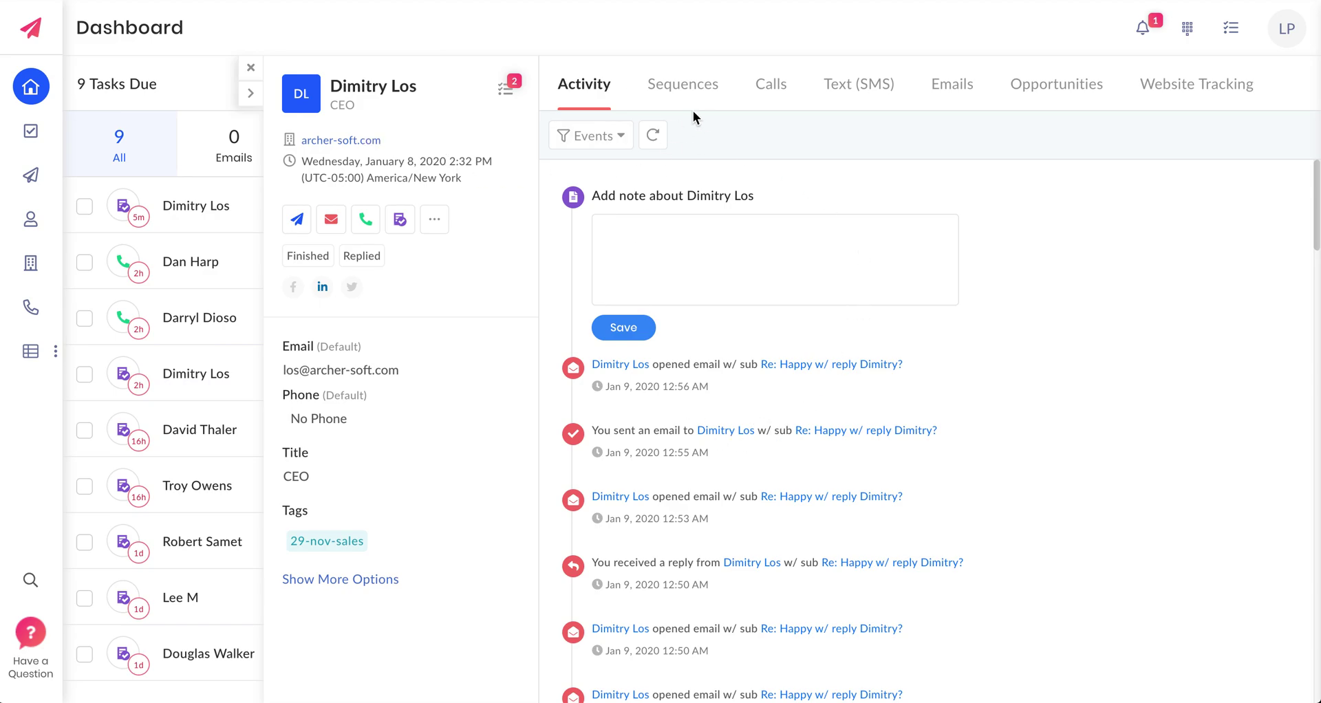
{"action": "left_click", "coordinate": [696, 89]}
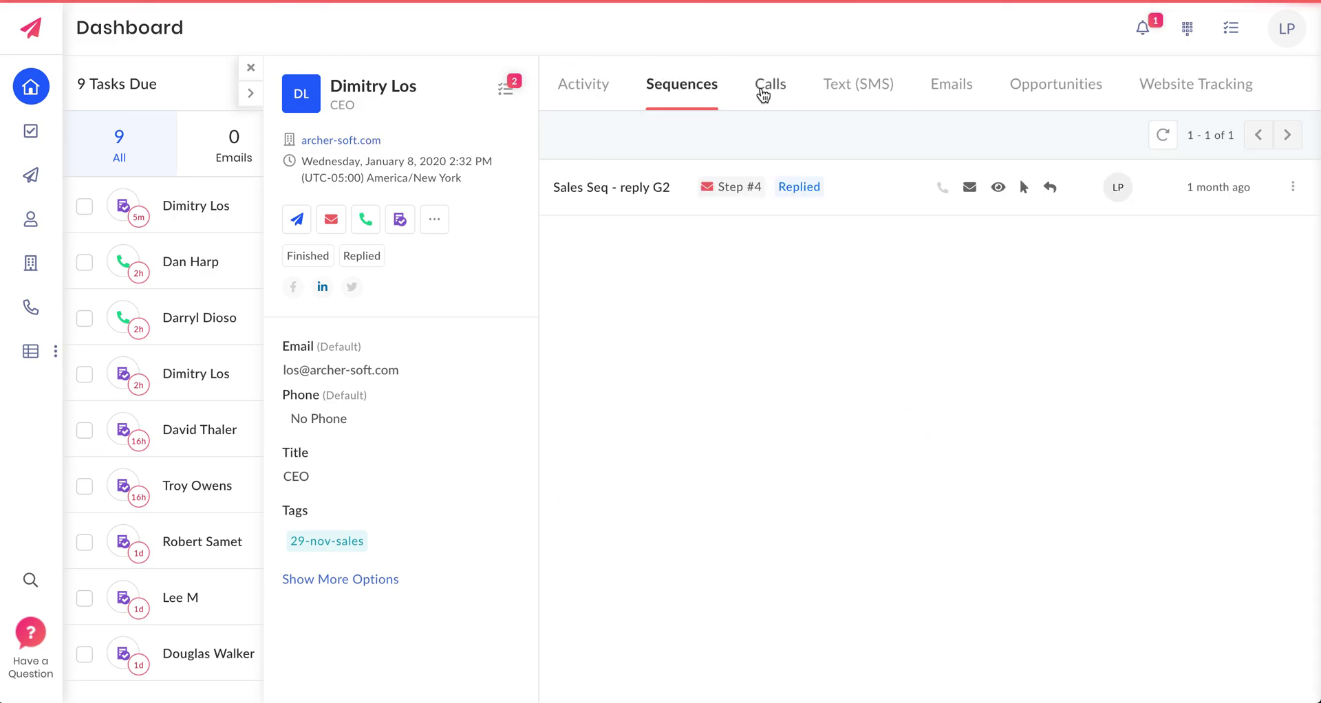
{"action": "left_click", "coordinate": [764, 92]}
{"action": "left_click", "coordinate": [561, 92]}
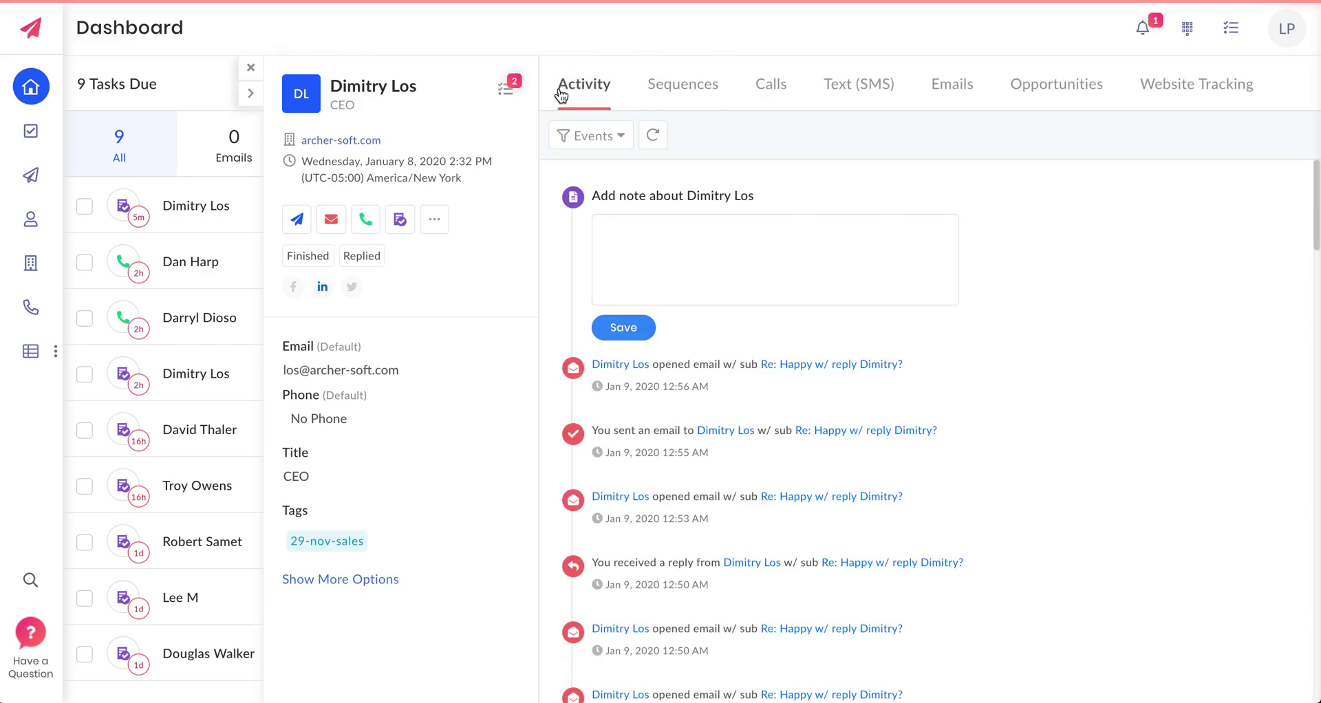
{"action": "left_click", "coordinate": [250, 71]}
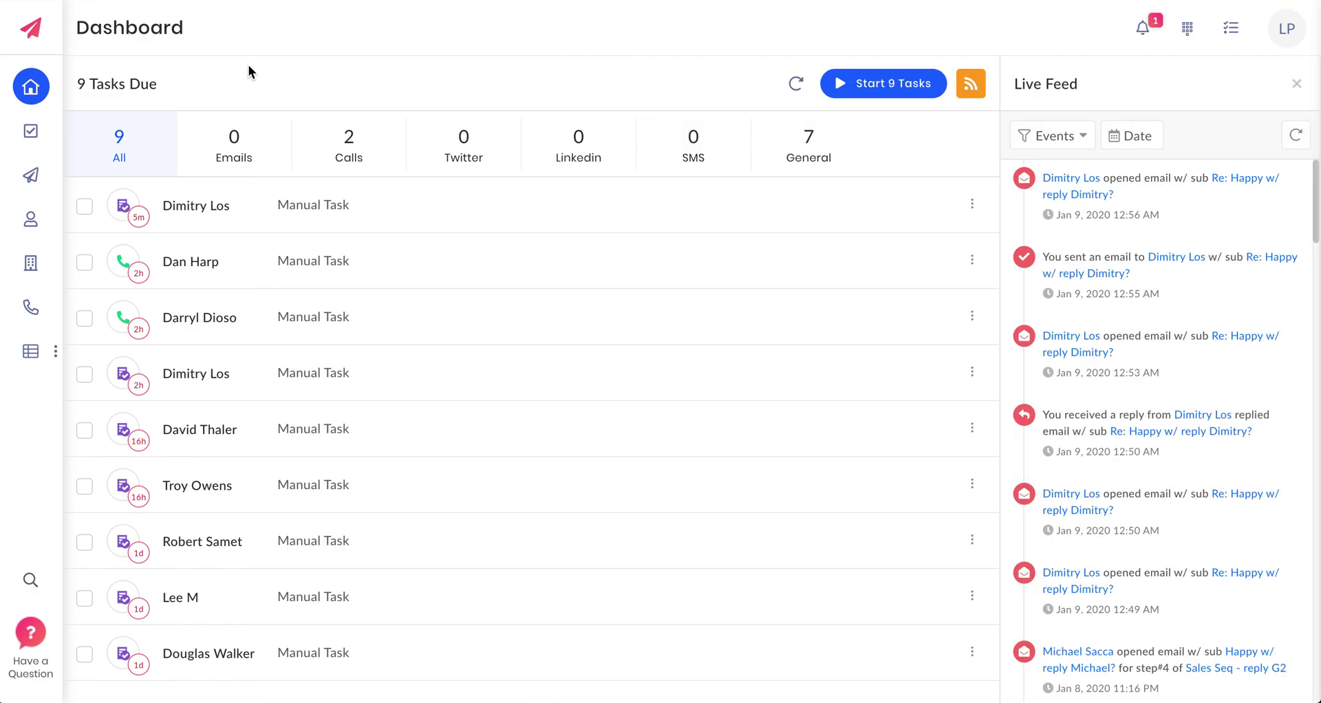
Step: Replace the query with 'billing' to reach Settings - Invoices, then clear and dismiss the search
{"action": "key", "text": "super+k"}
{"action": "type", "text": "dimitry"}
{"action": "double_click", "coordinate": [529, 61]}
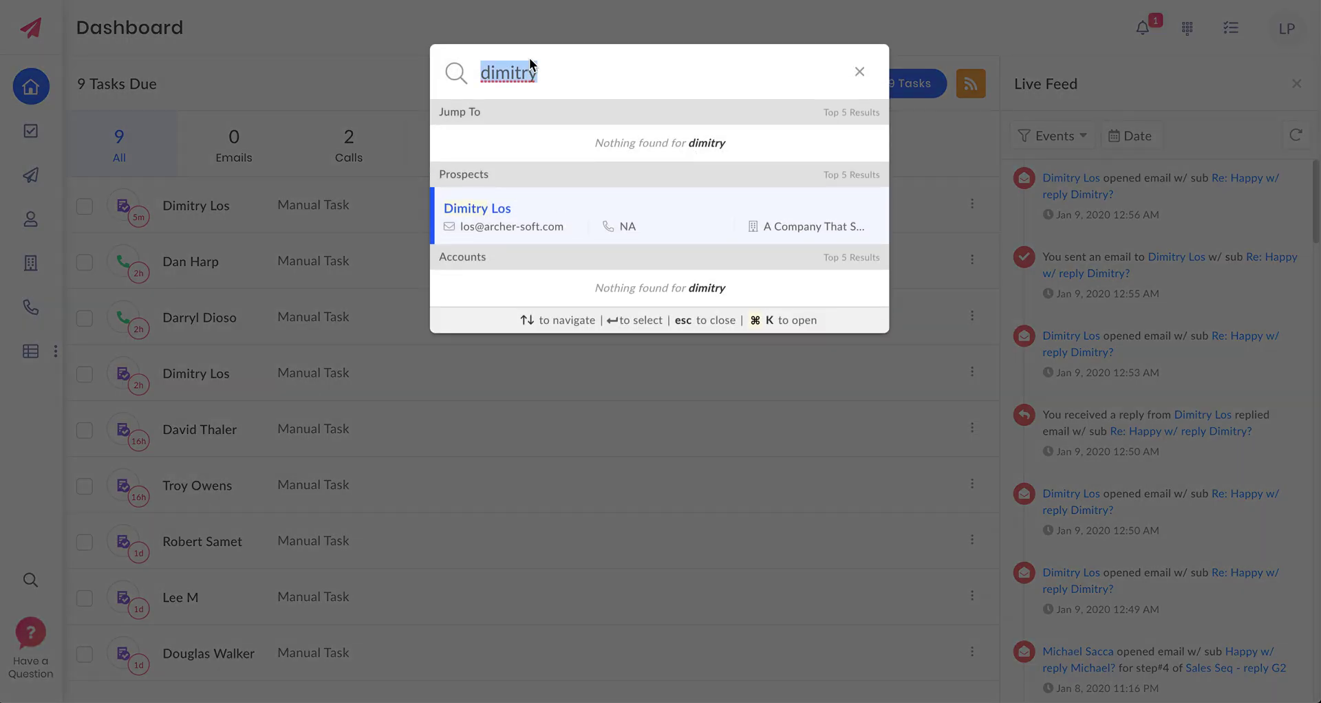
{"action": "type", "text": "billing"}
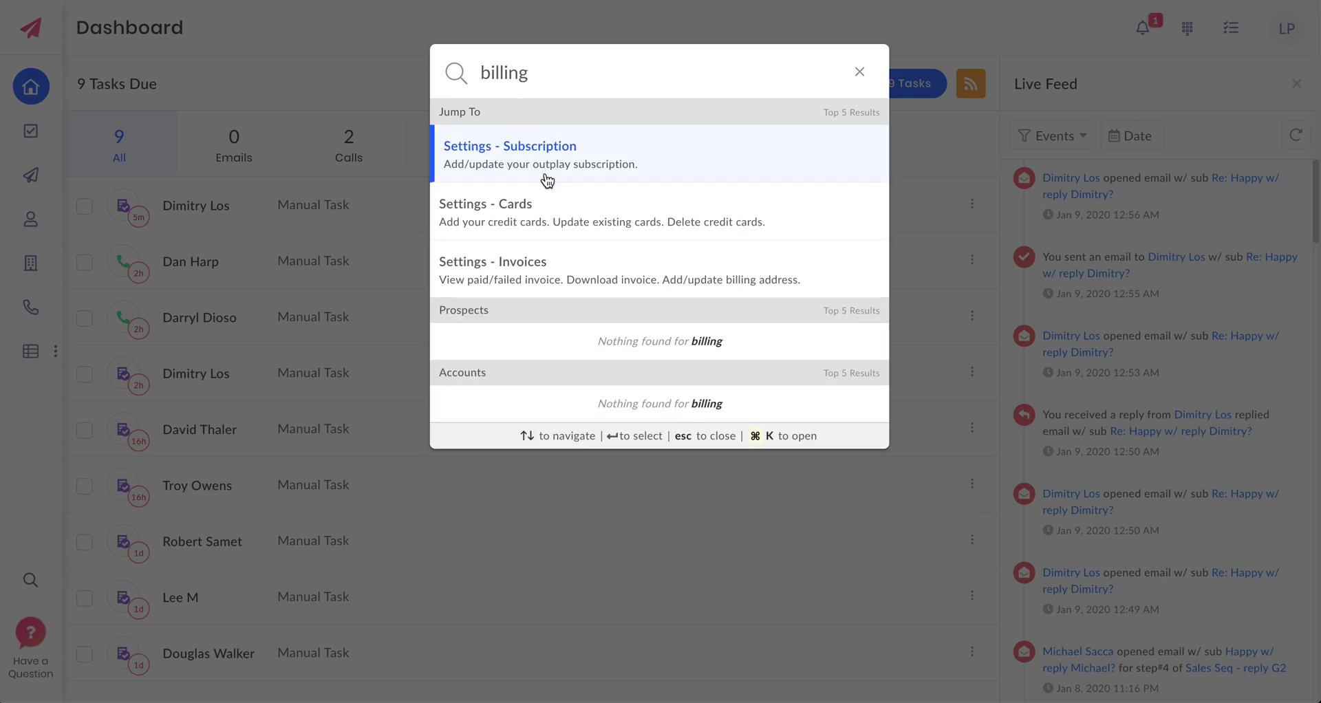
{"action": "left_click", "coordinate": [526, 265]}
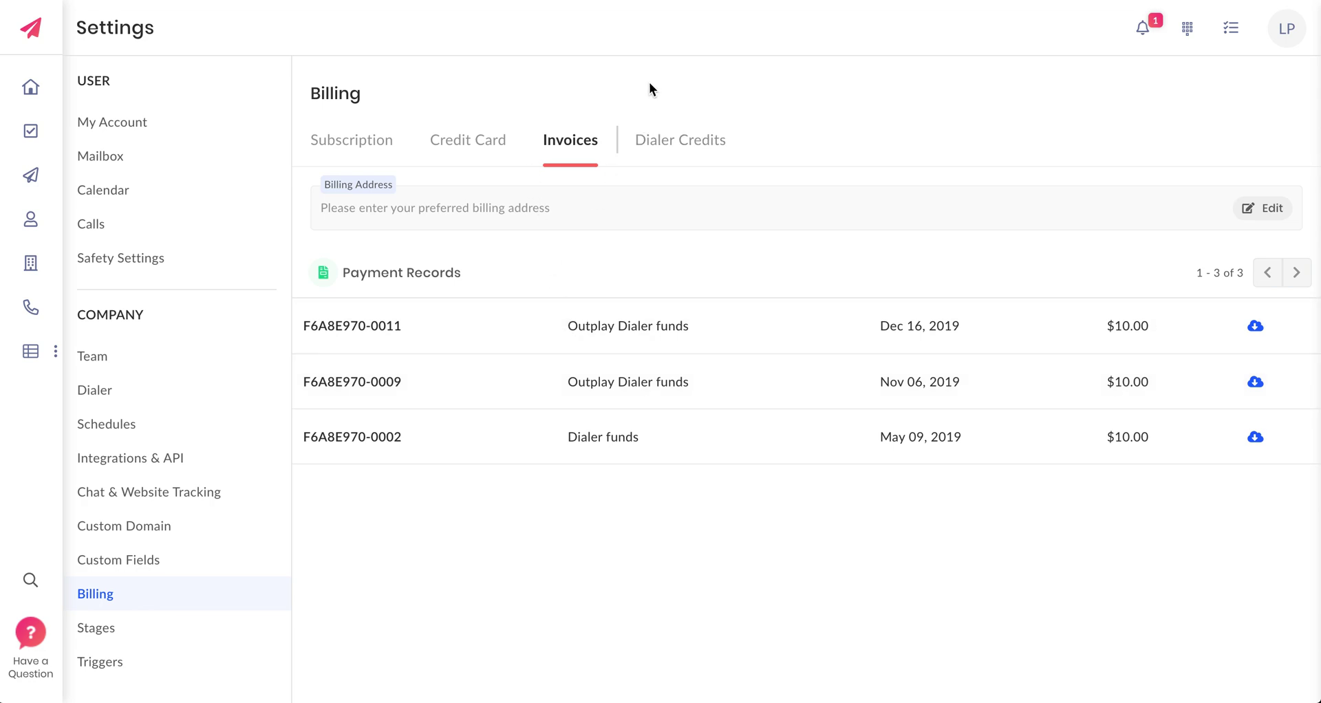
{"action": "key", "text": "super+k"}
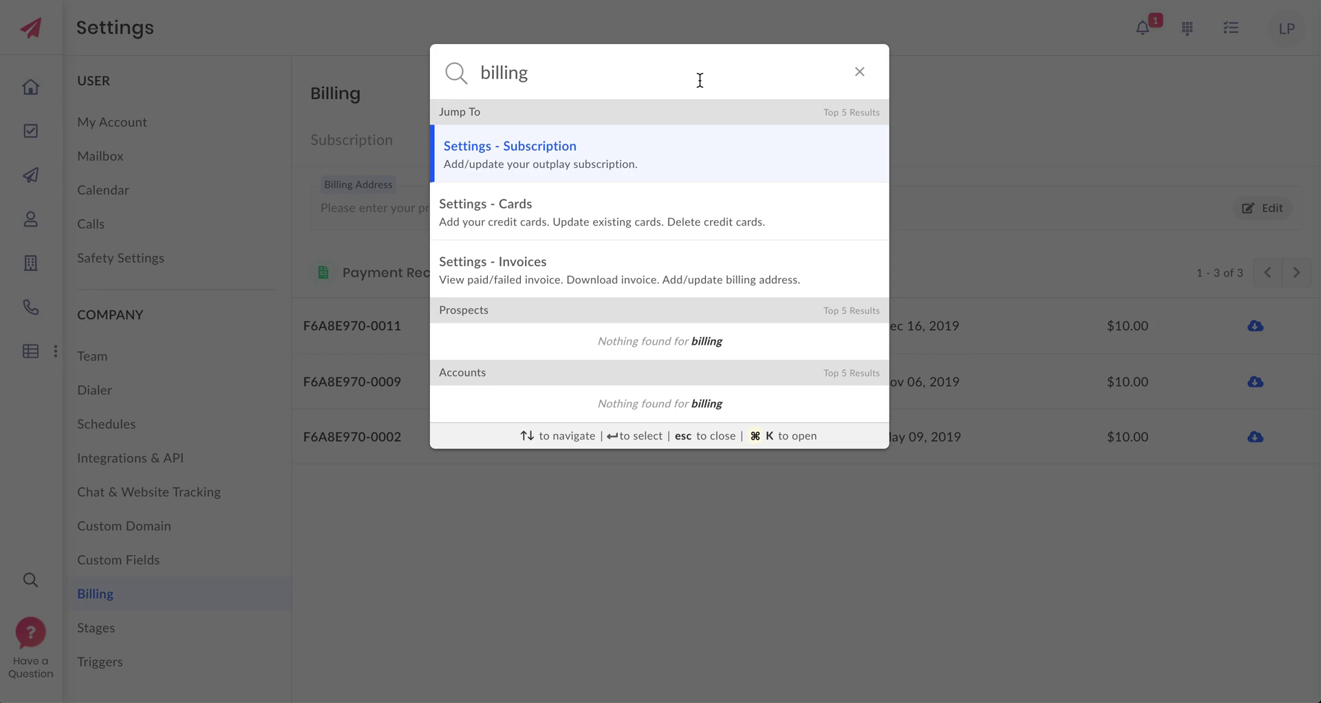
{"action": "left_click", "coordinate": [860, 73]}
{"action": "left_click", "coordinate": [959, 107]}
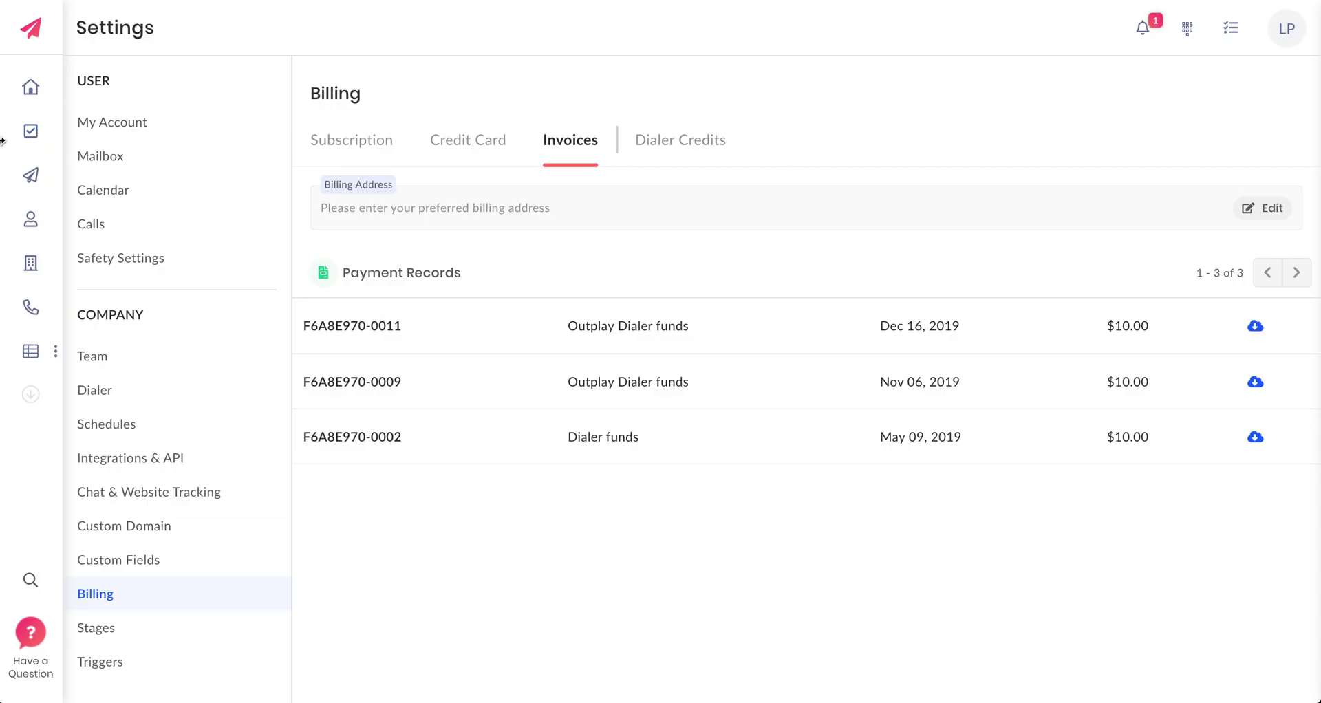
Step: Glance at the Prospects list from the sidebar, then return to the Dashboard's tasks and Live Feed
{"action": "left_click", "coordinate": [30, 87]}
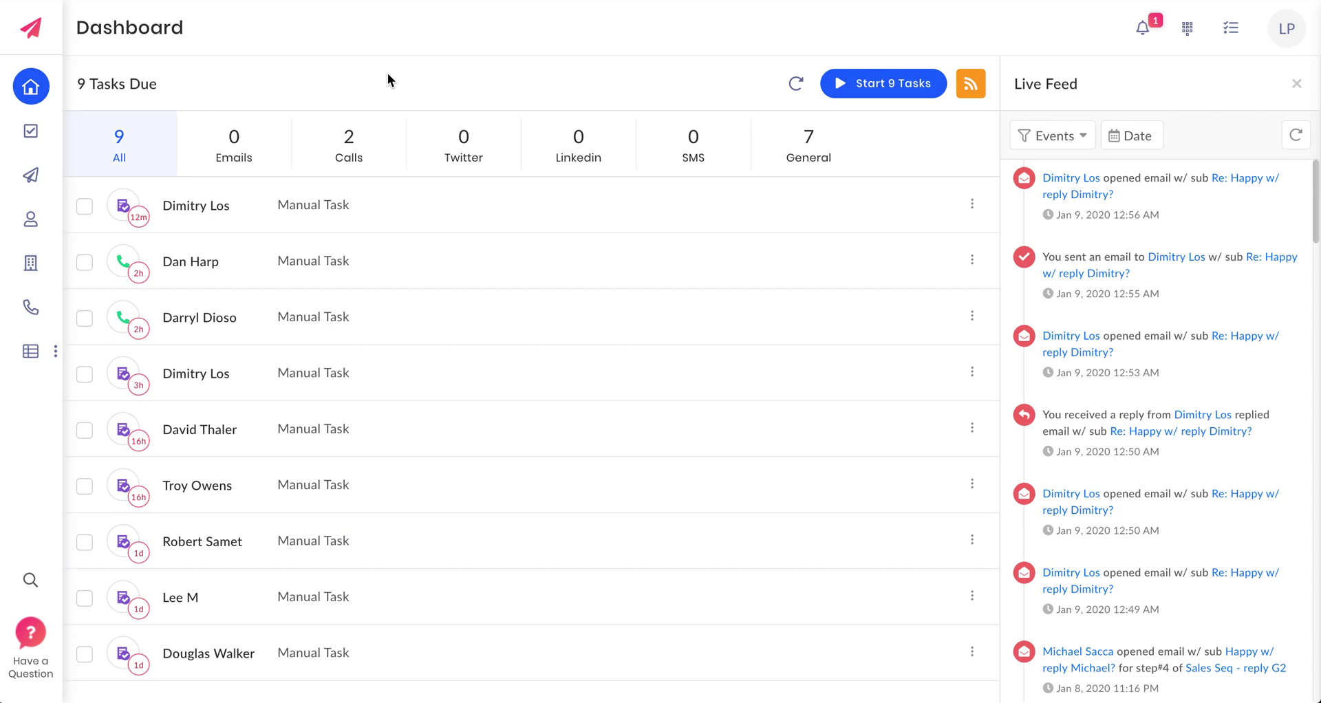
{"action": "left_click", "coordinate": [38, 227]}
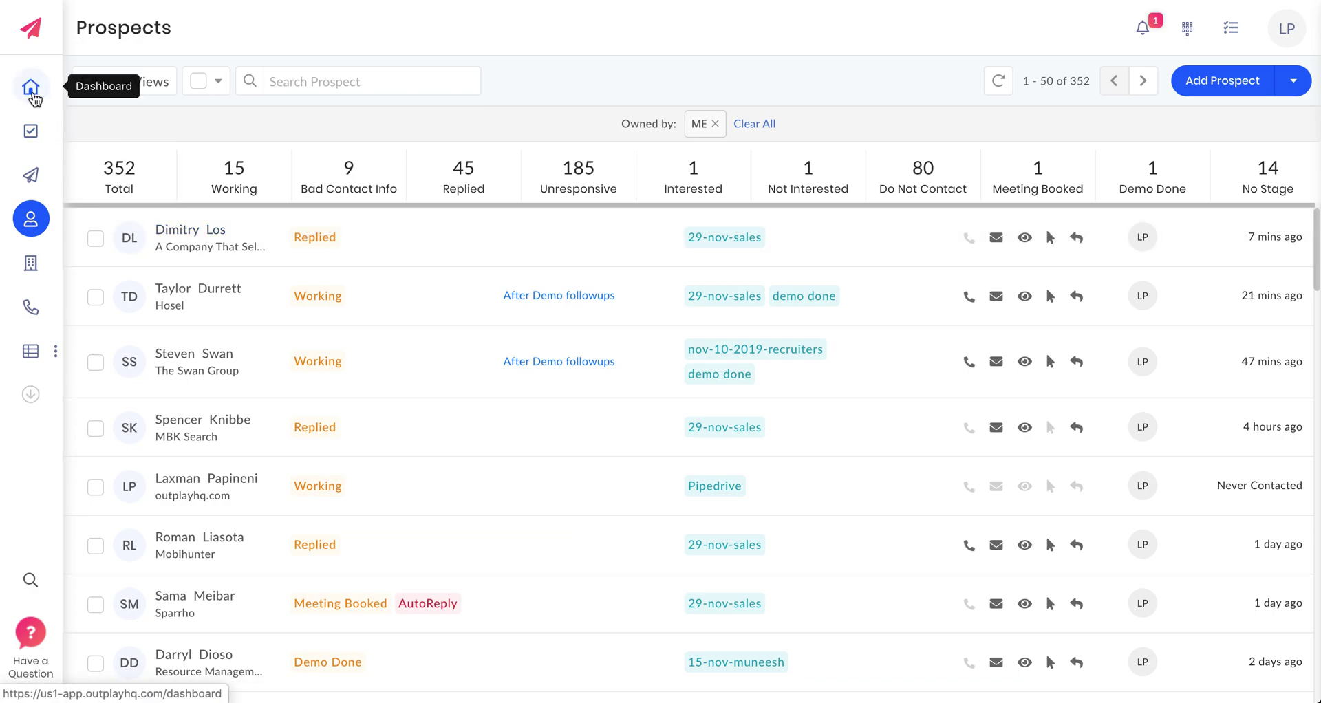
{"action": "left_click", "coordinate": [34, 96]}
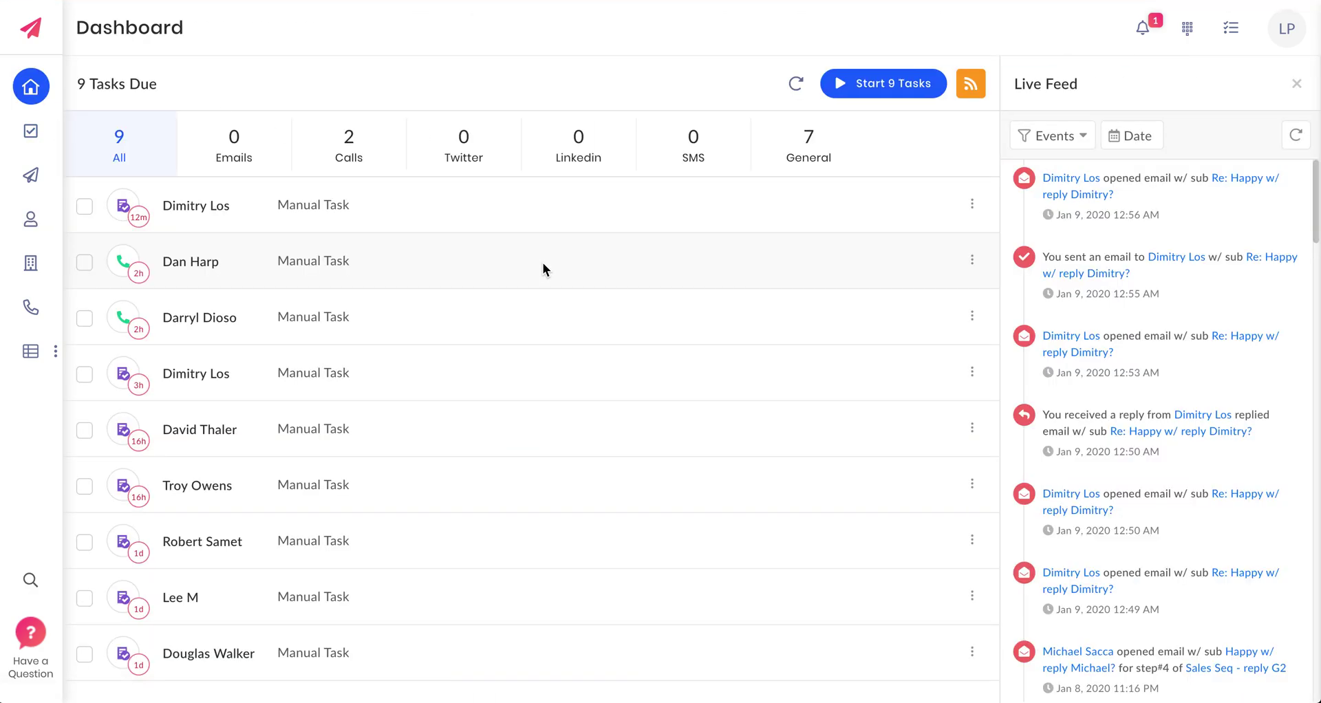
Step: Expand the Live Feed prospect to full view, read the Emails thread, then go back to Activity
{"action": "left_click", "coordinate": [1078, 181]}
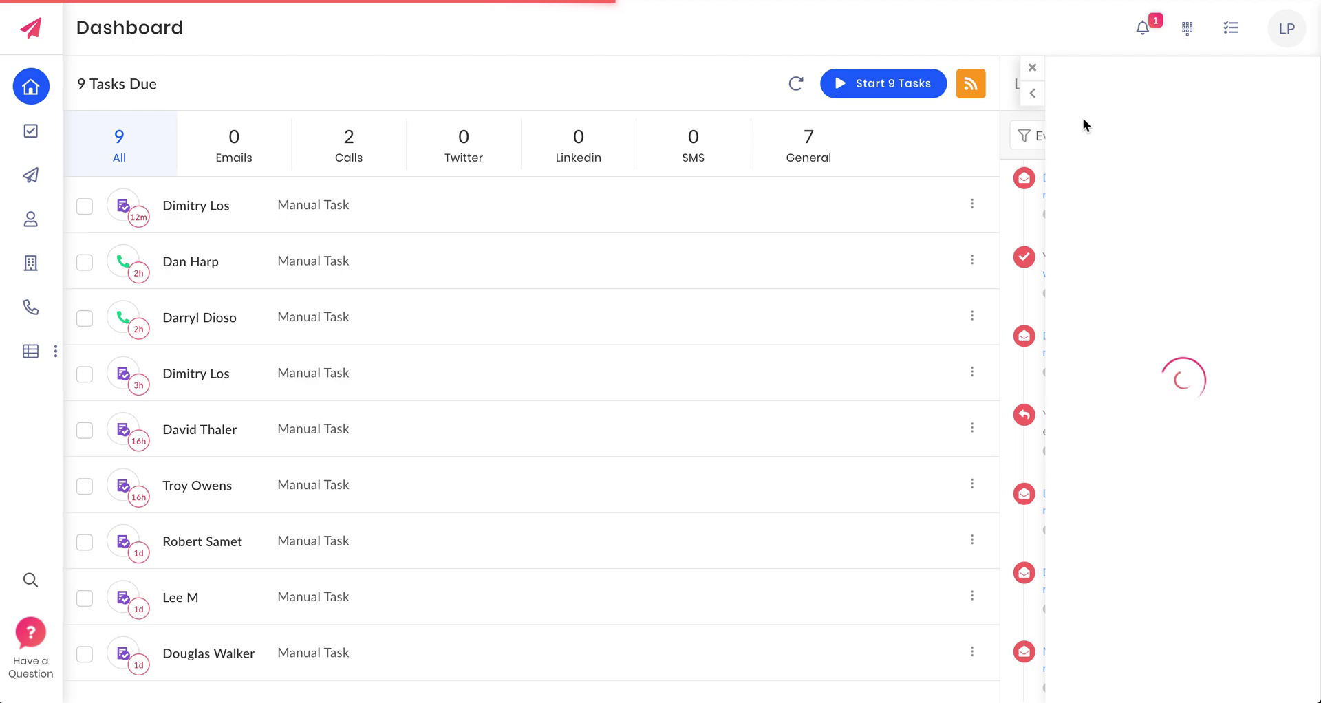
{"action": "left_click", "coordinate": [1035, 95]}
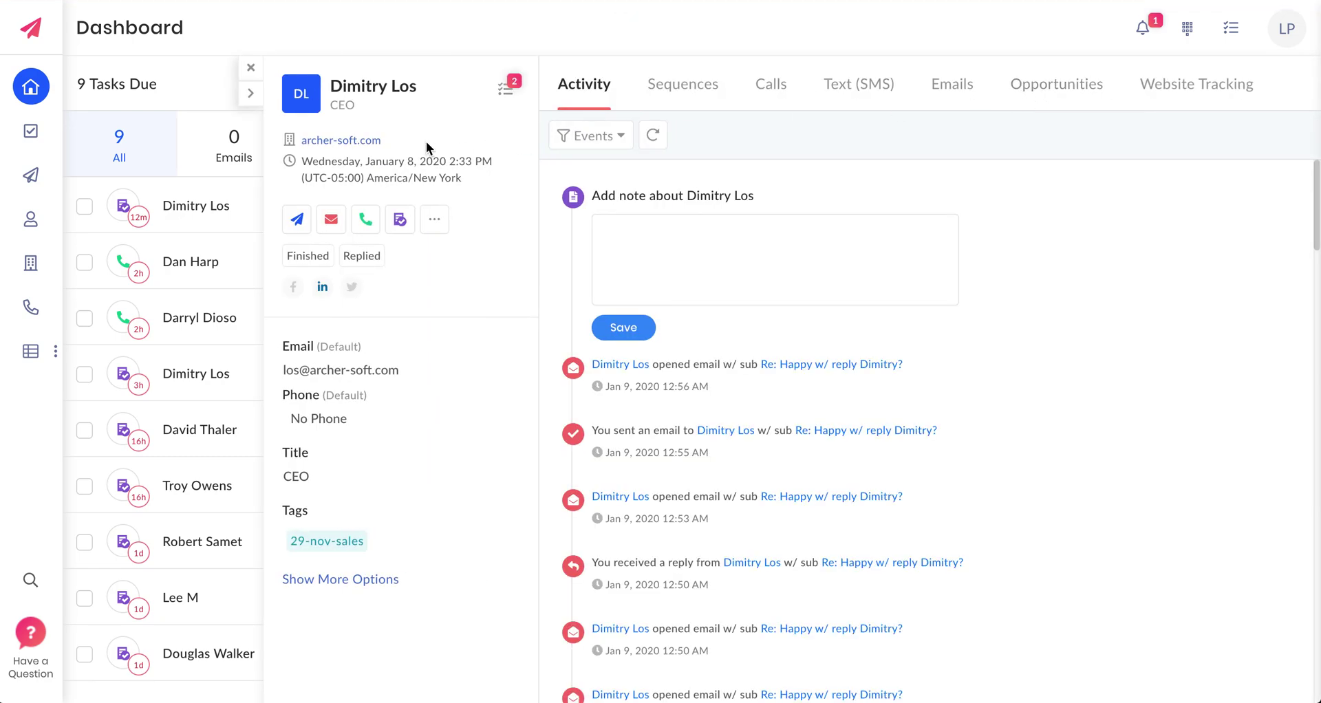
{"action": "left_click", "coordinate": [251, 68]}
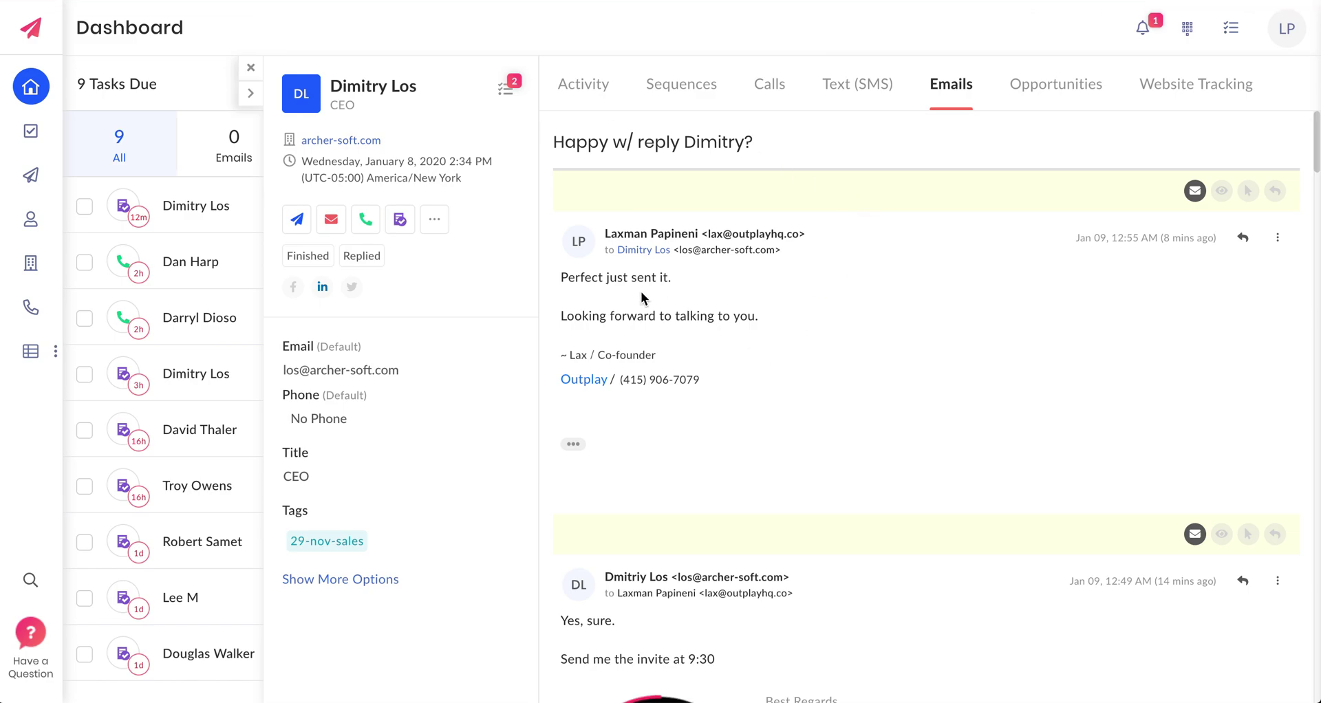
{"action": "scroll", "coordinate": [748, 346], "scroll_direction": "down", "scroll_amount": 3}
{"action": "scroll", "coordinate": [746, 341], "scroll_direction": "up", "scroll_amount": 3}
{"action": "left_click", "coordinate": [591, 90]}
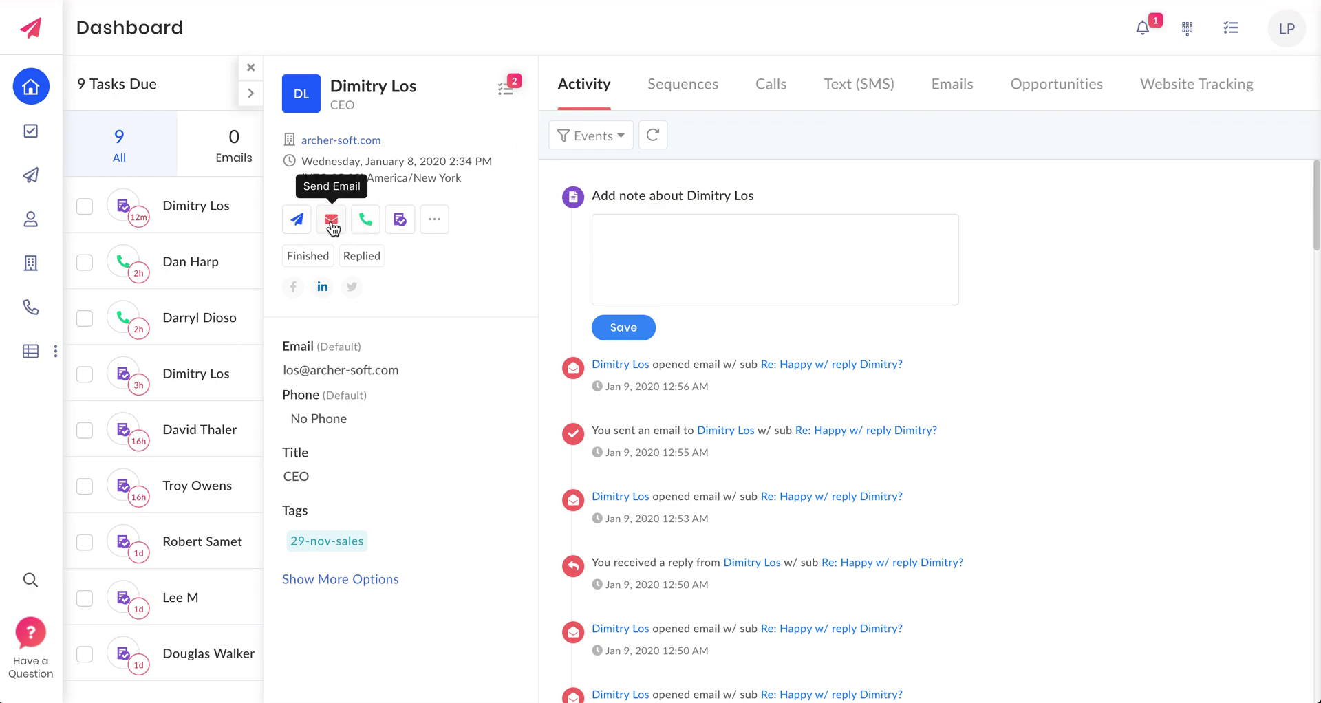
Step: Start and cancel adding the prospect to a sequence, then close the detail panel
{"action": "left_click", "coordinate": [297, 221]}
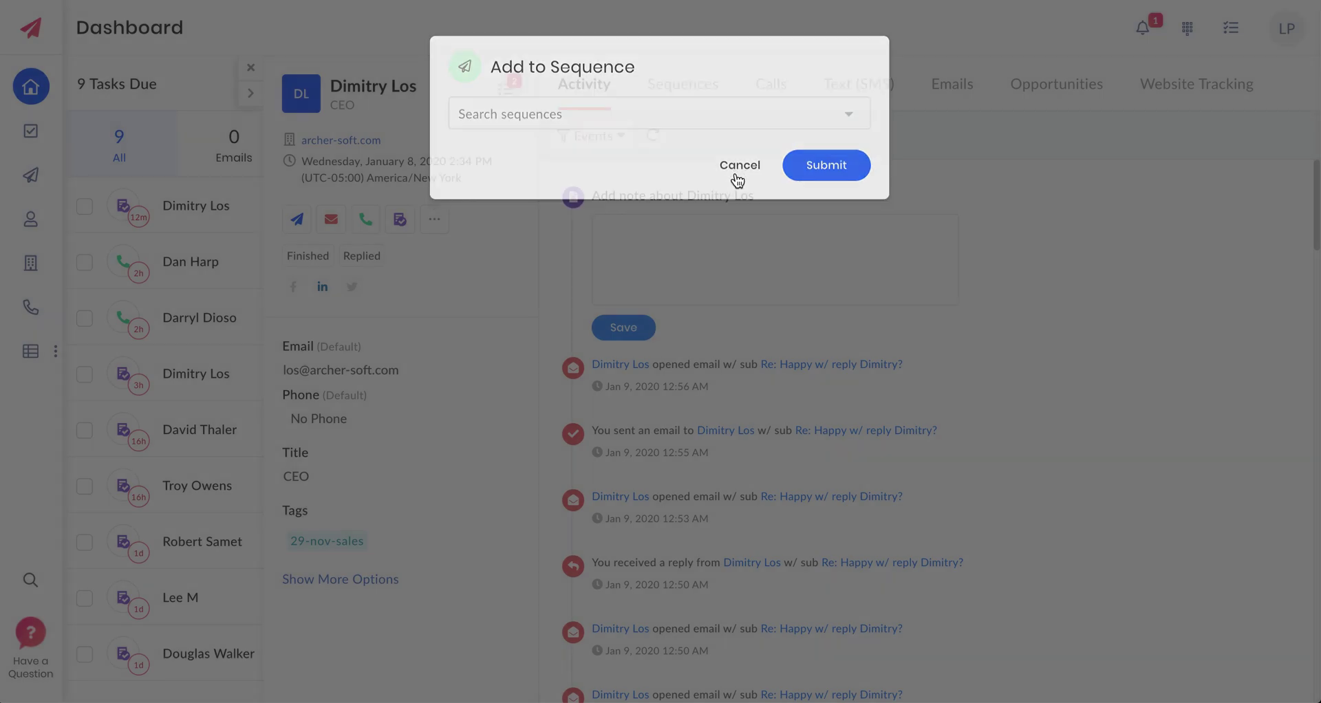
{"action": "left_click", "coordinate": [737, 180]}
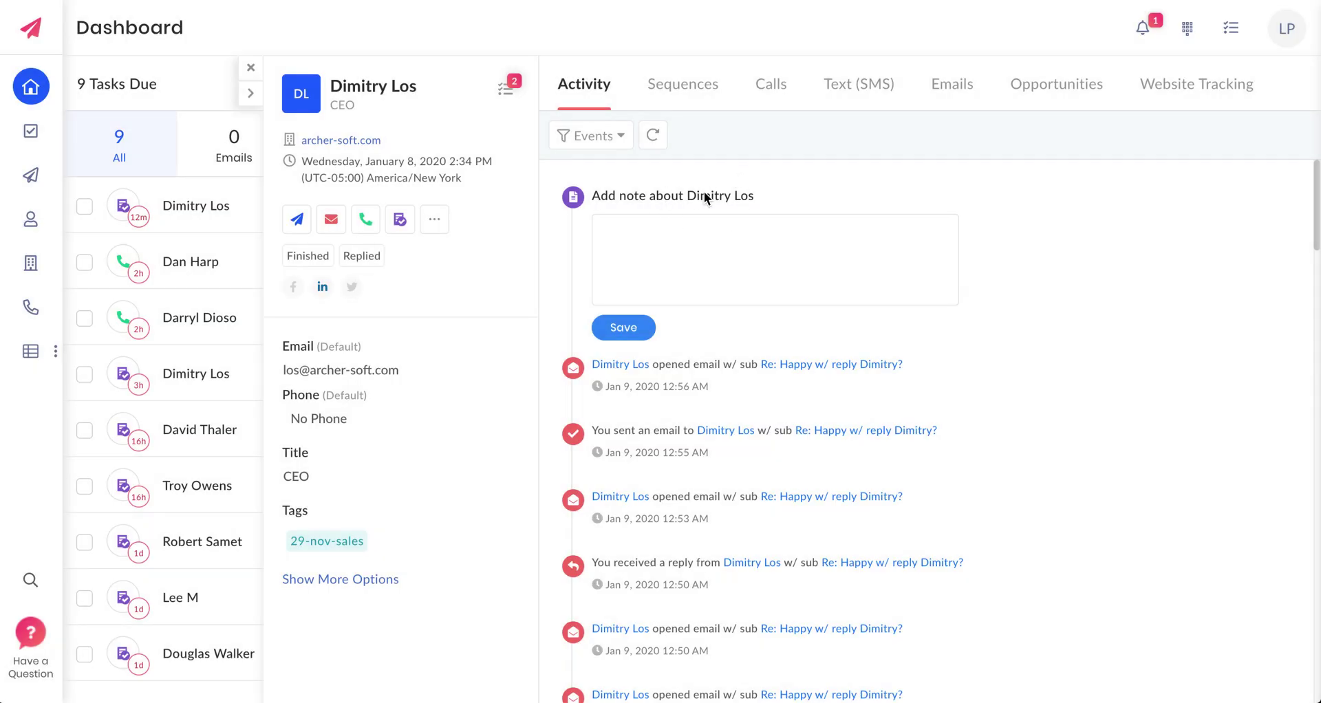
{"action": "left_click", "coordinate": [250, 69]}
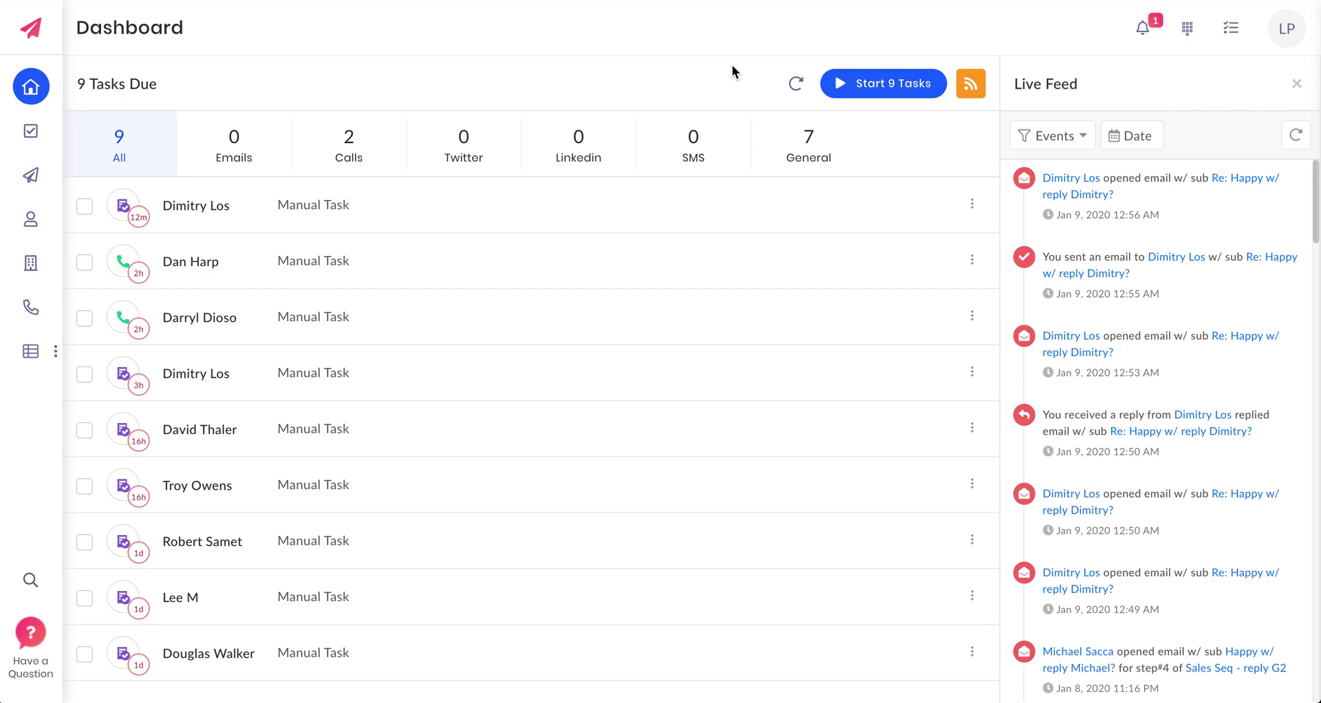
Step: Go to Settings from the avatar menu and open Safety Settings (200 mails/day, 10-second delay)
{"action": "left_click", "coordinate": [1284, 31]}
{"action": "left_click", "coordinate": [1197, 125]}
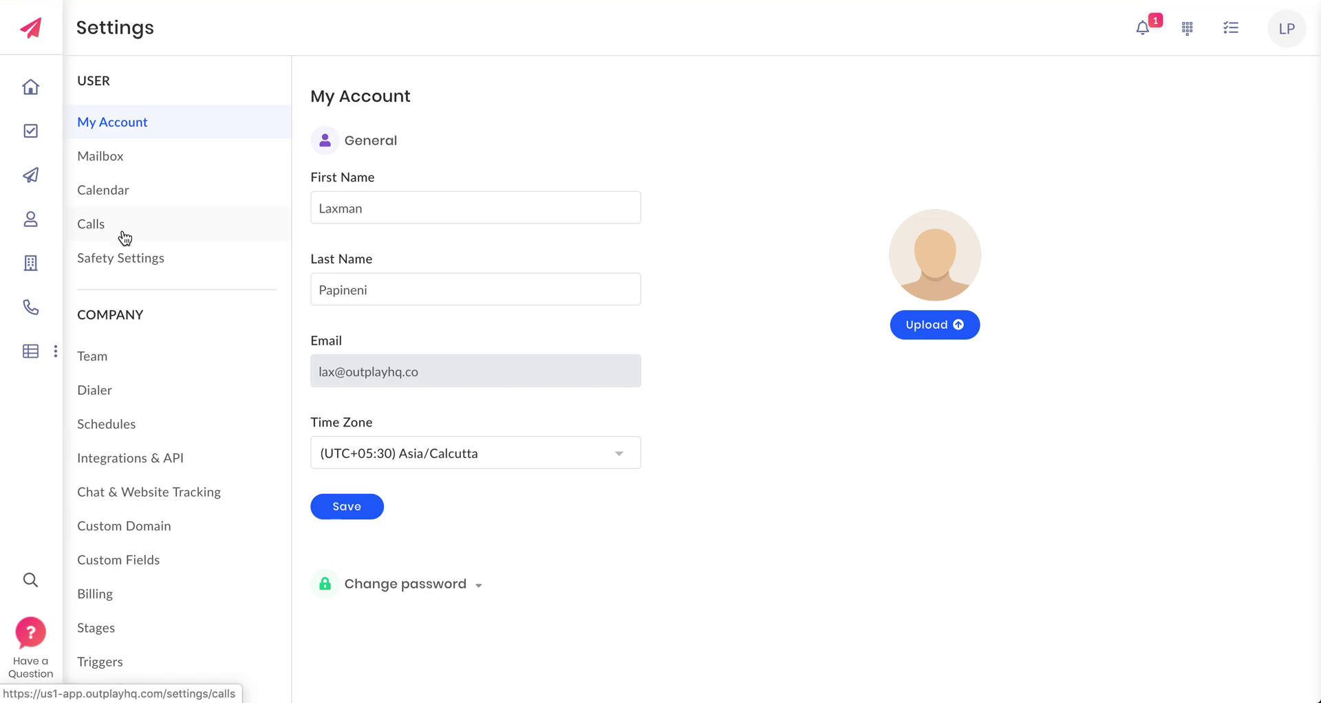
{"action": "left_click", "coordinate": [139, 268]}
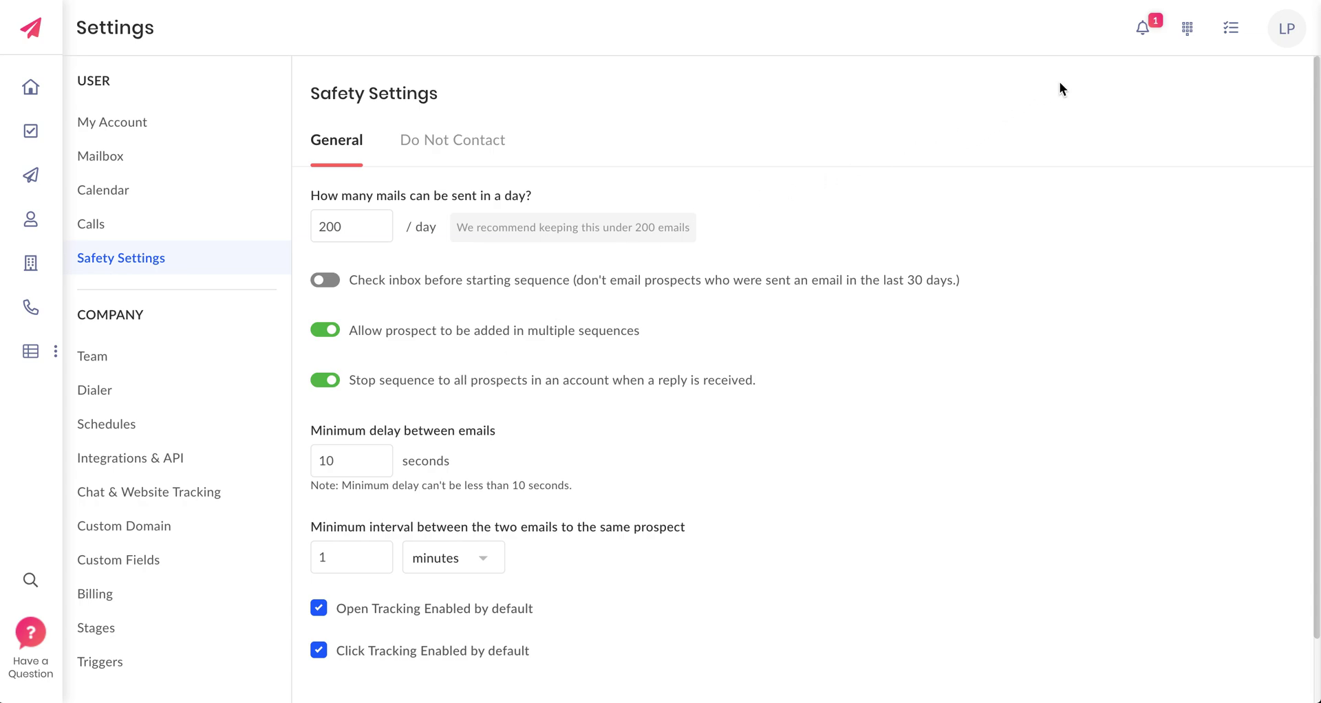
Step: Browse the Calls and Text/SMS notification tabs, finishing back on the Emails replies
{"action": "left_click", "coordinate": [1142, 31]}
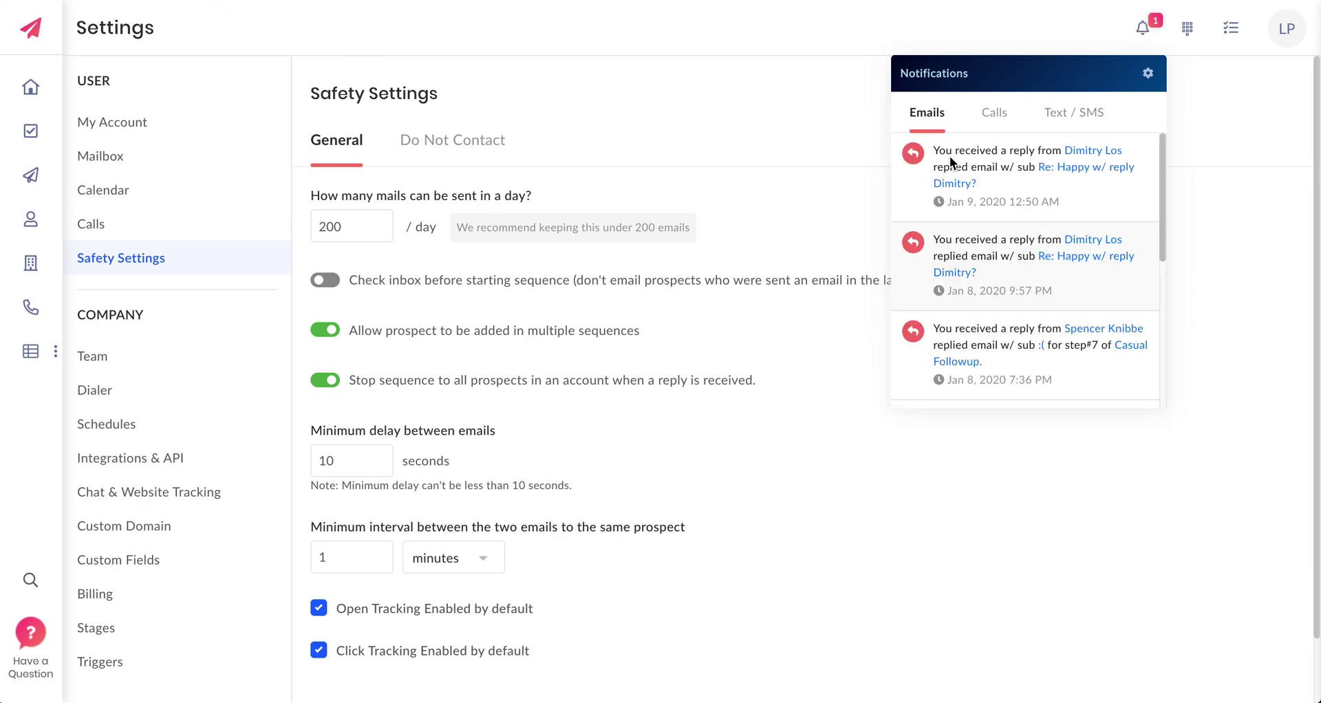
{"action": "left_click", "coordinate": [995, 121]}
{"action": "left_click", "coordinate": [1061, 119]}
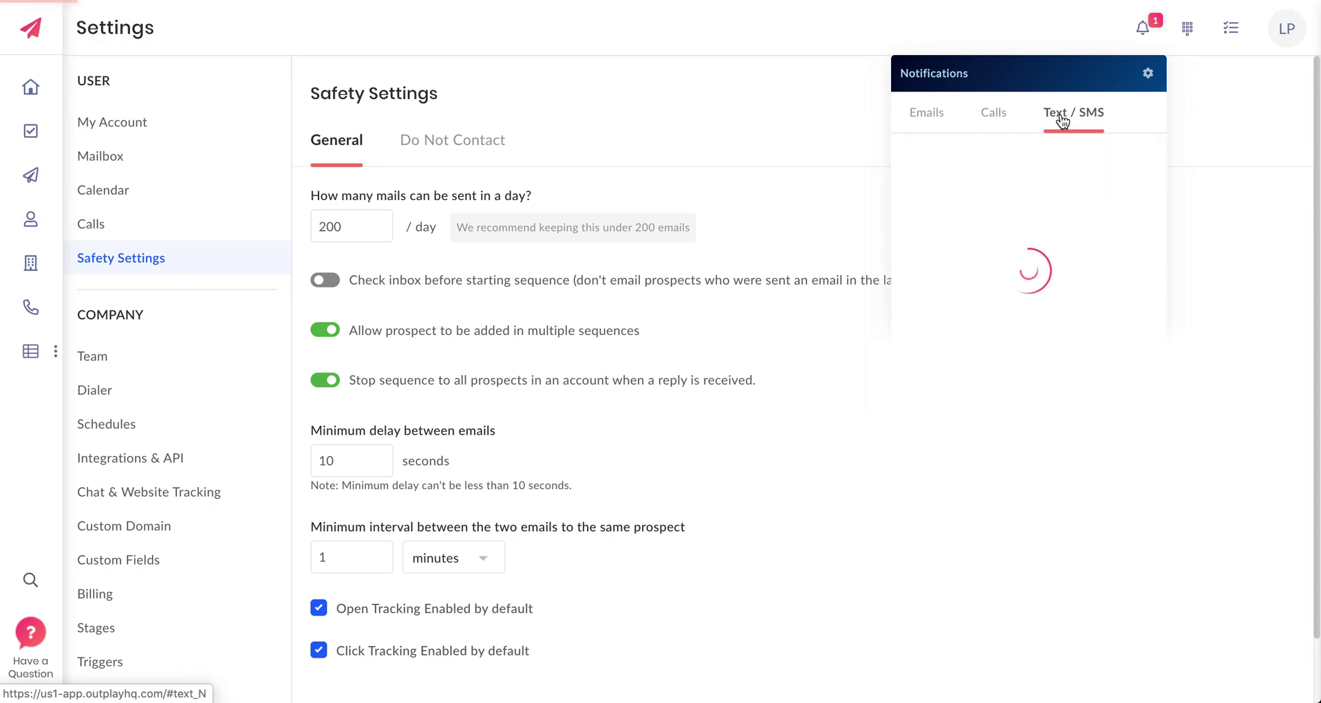
{"action": "left_click", "coordinate": [936, 118]}
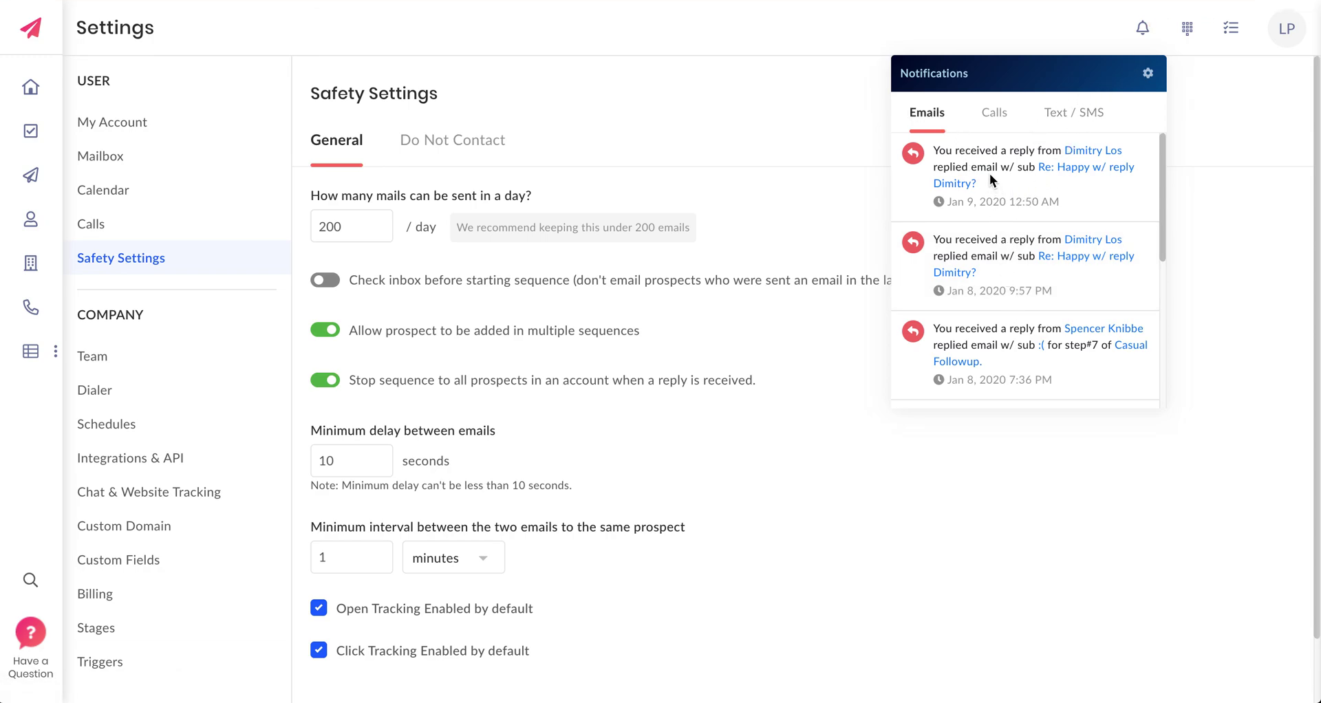
Step: Open the latest reply's email thread, then check the notification preferences and return to the list
{"action": "left_click", "coordinate": [1072, 175]}
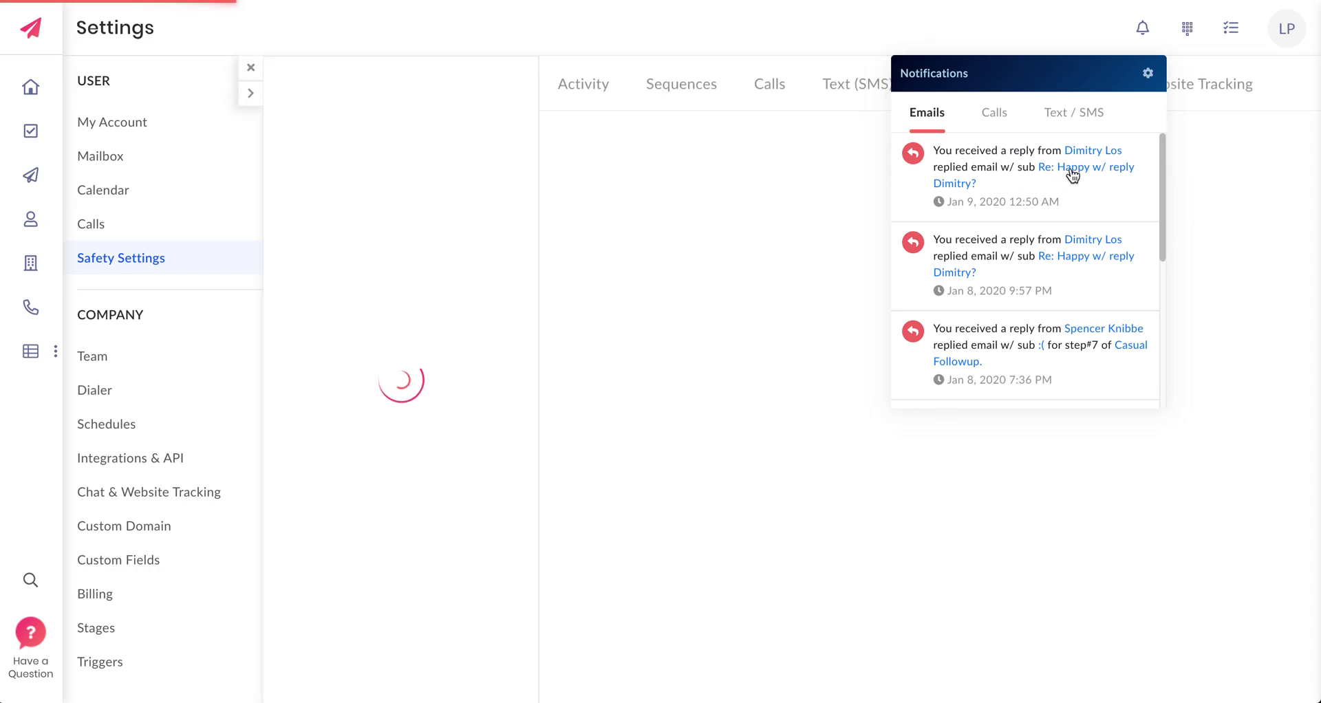
{"action": "left_click", "coordinate": [659, 200]}
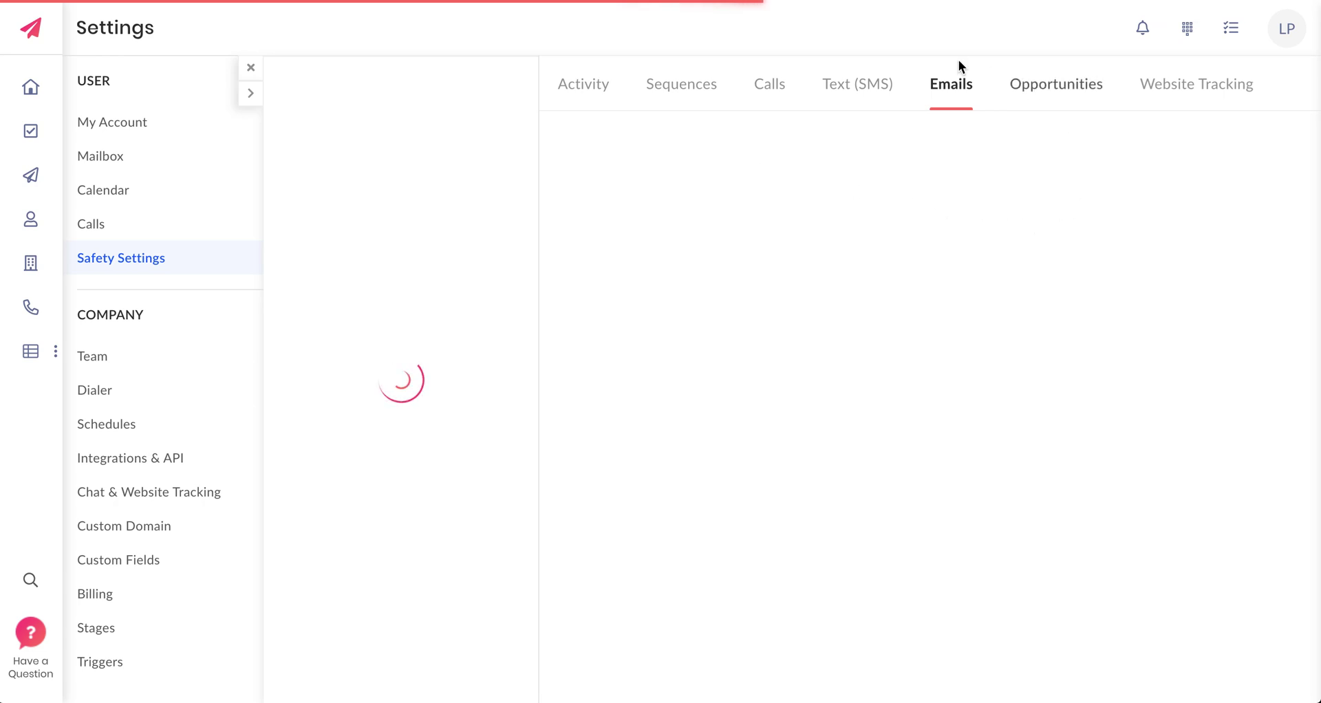
{"action": "left_click", "coordinate": [1142, 35]}
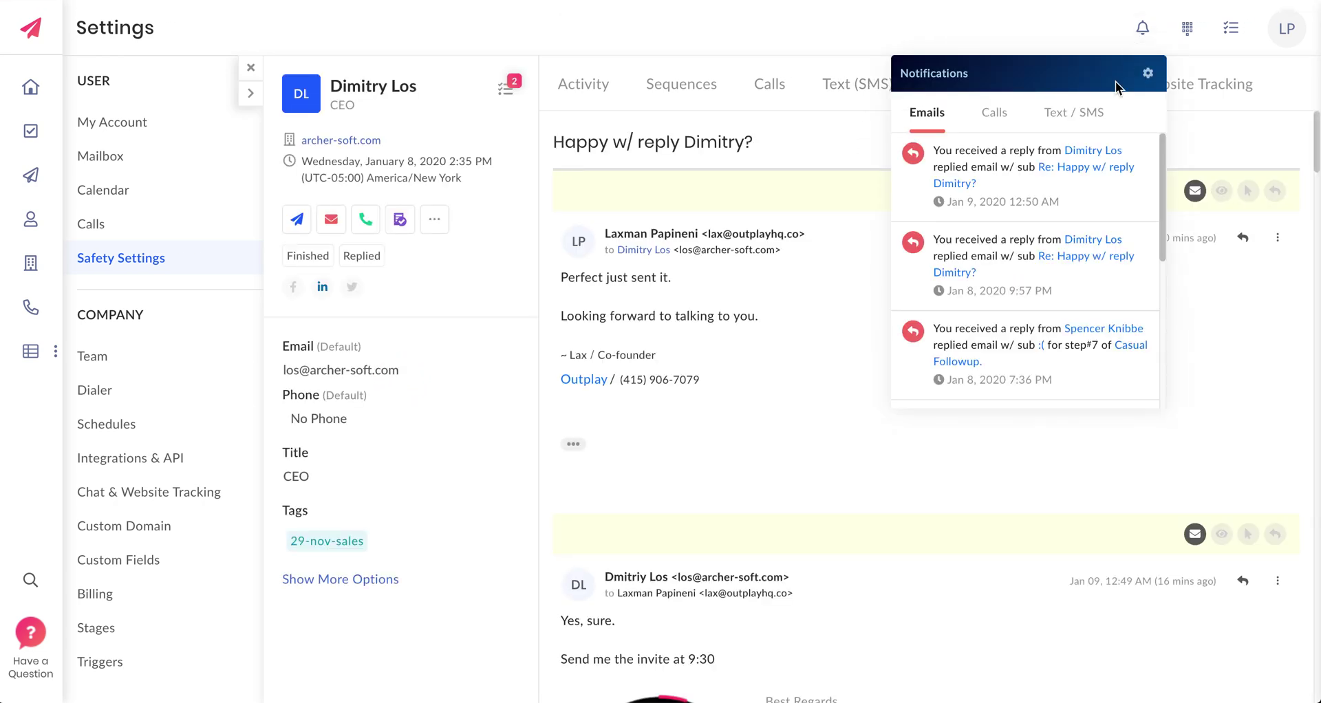
{"action": "left_click", "coordinate": [1147, 74]}
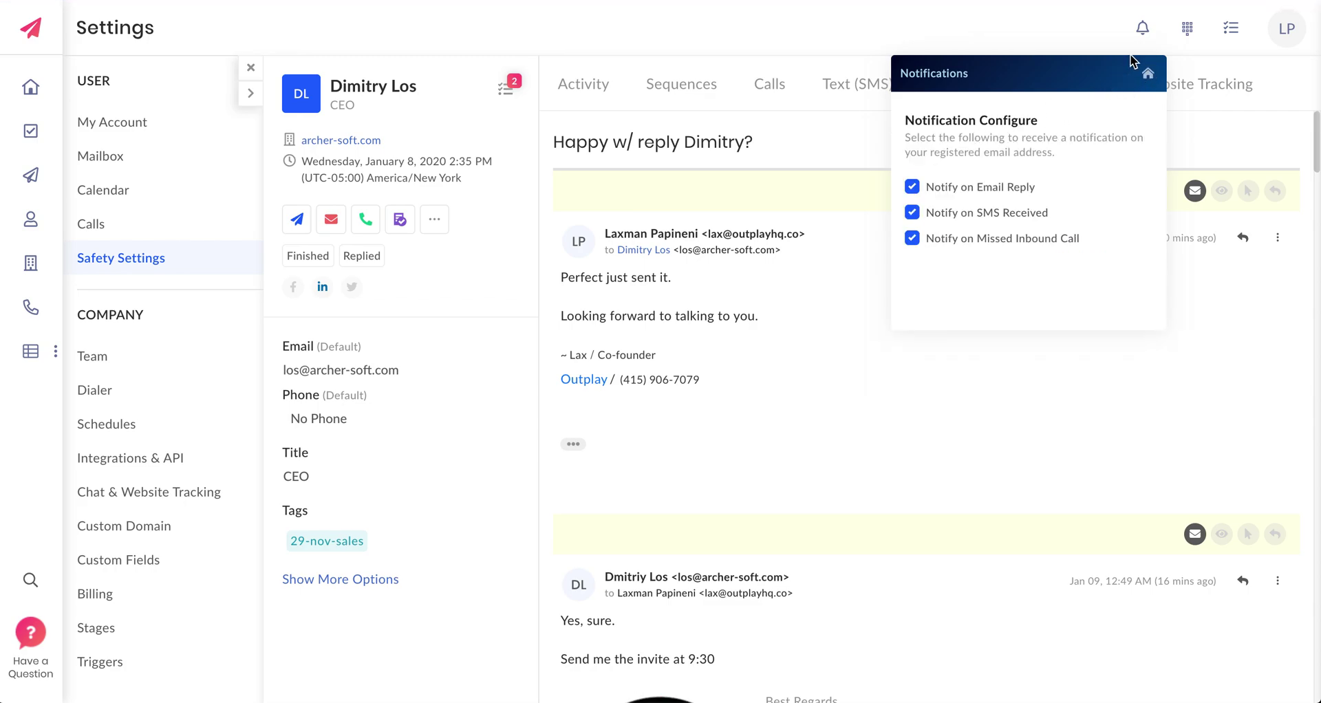
{"action": "left_click", "coordinate": [1148, 75]}
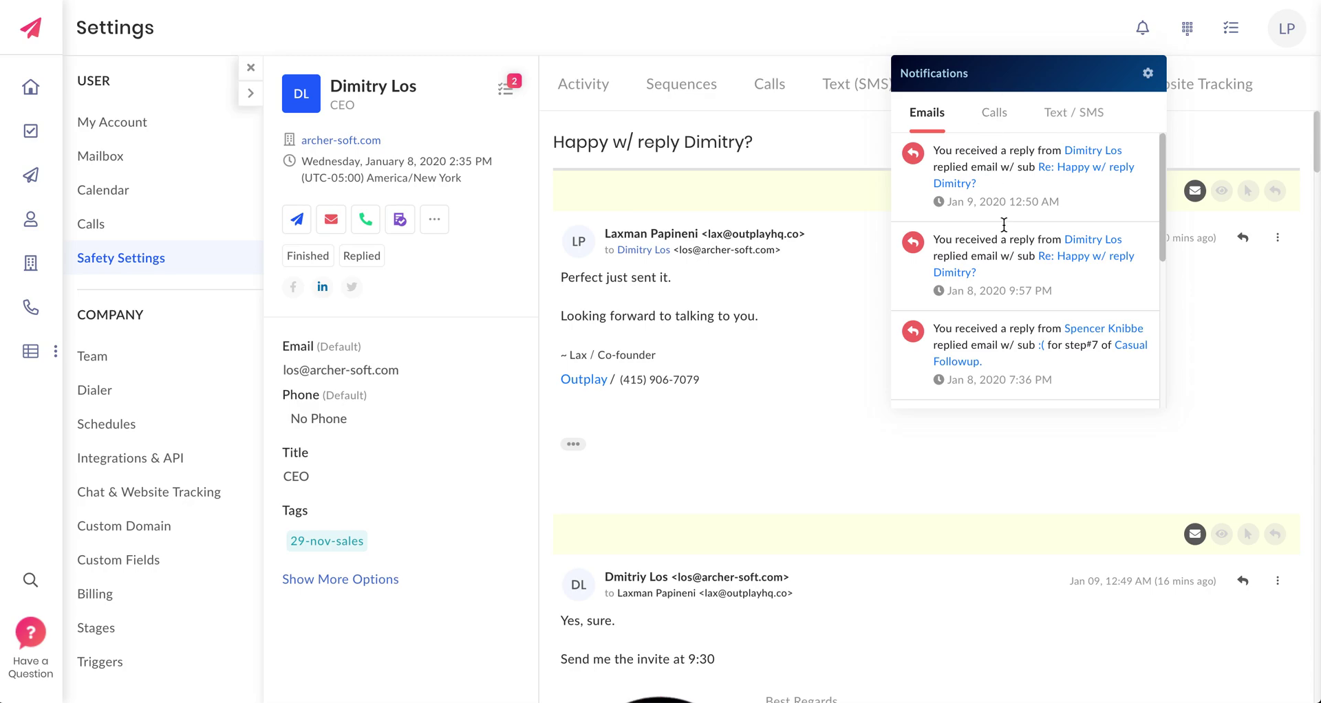
{"action": "left_click", "coordinate": [1146, 74]}
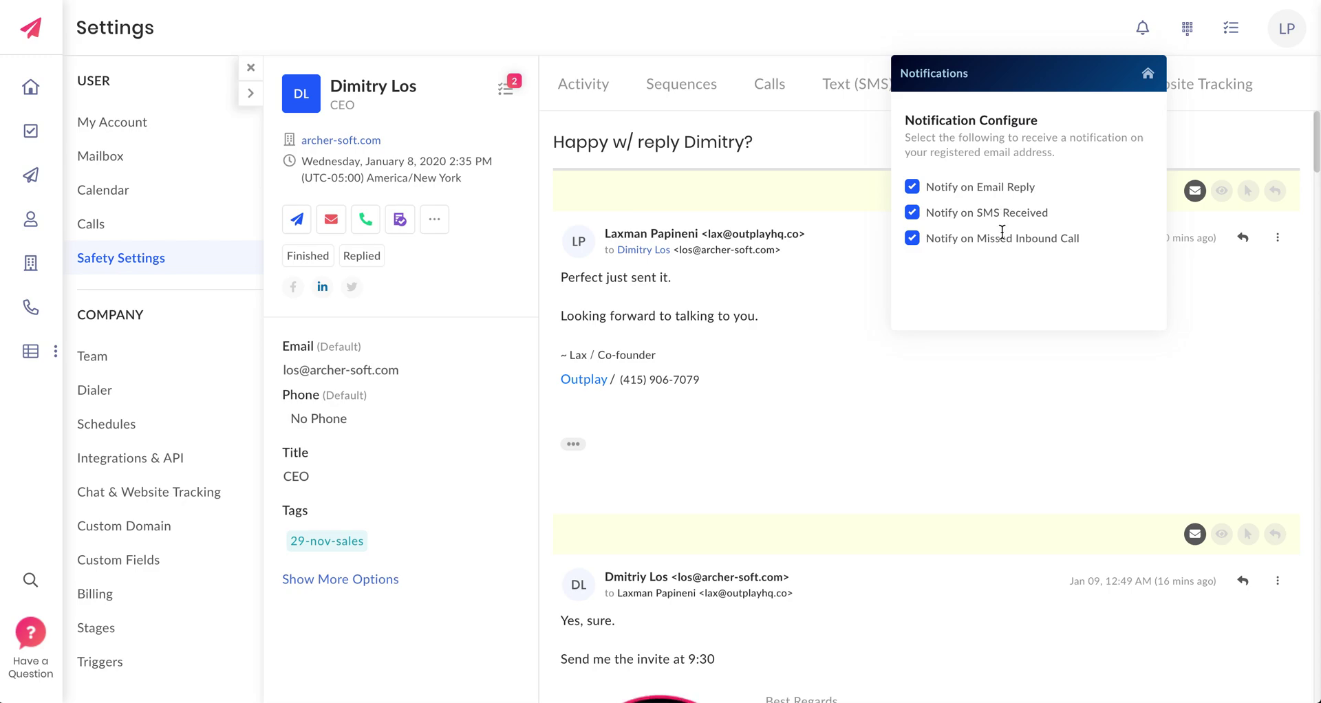
{"action": "left_click", "coordinate": [1148, 73]}
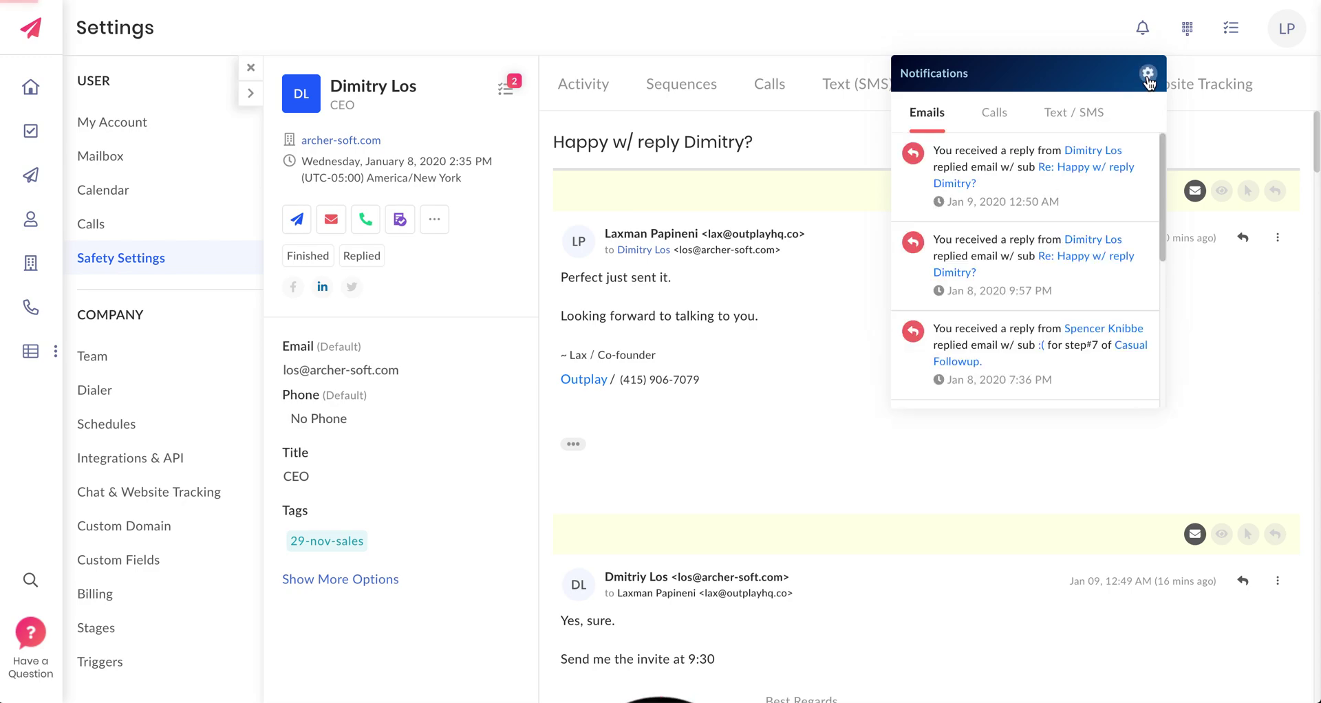
Step: Scroll the 'Outplay signup - nurturing' steps, check its Prospects tab, then return to Steps
{"action": "left_click", "coordinate": [1029, 38]}
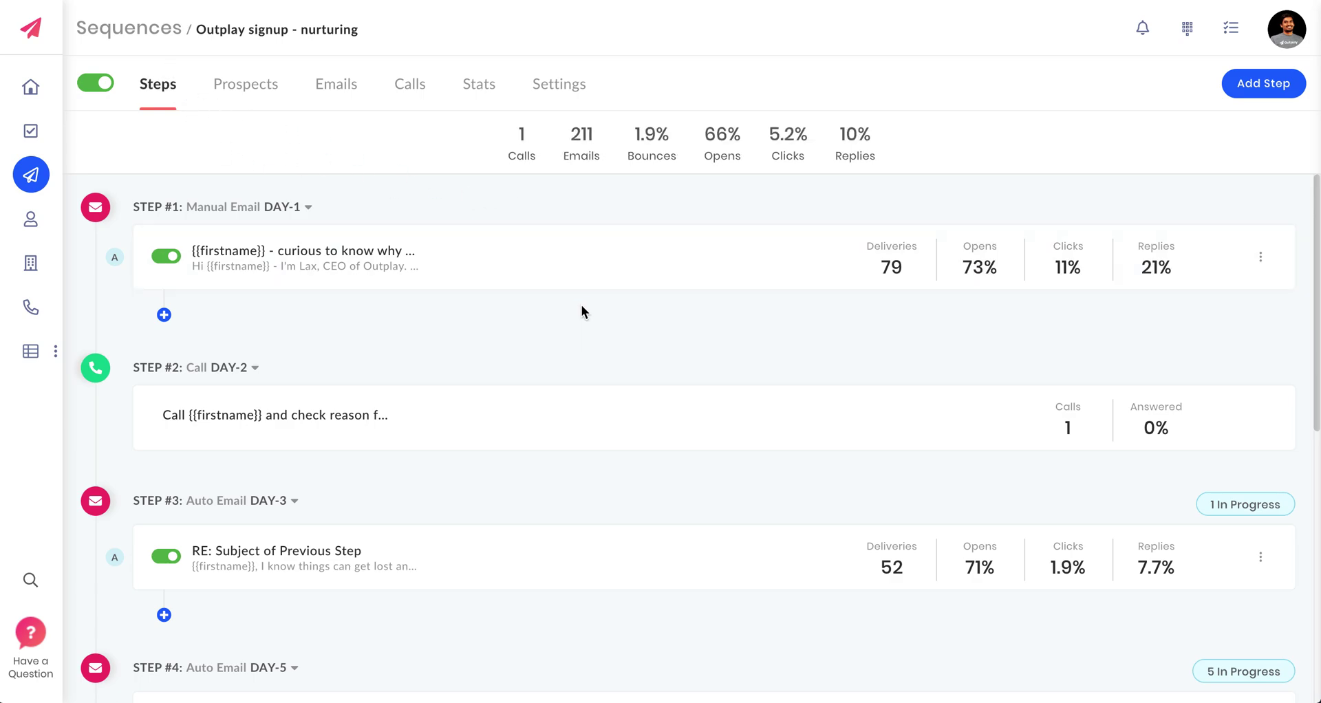
{"action": "scroll", "coordinate": [581, 311], "scroll_direction": "down", "scroll_amount": 3}
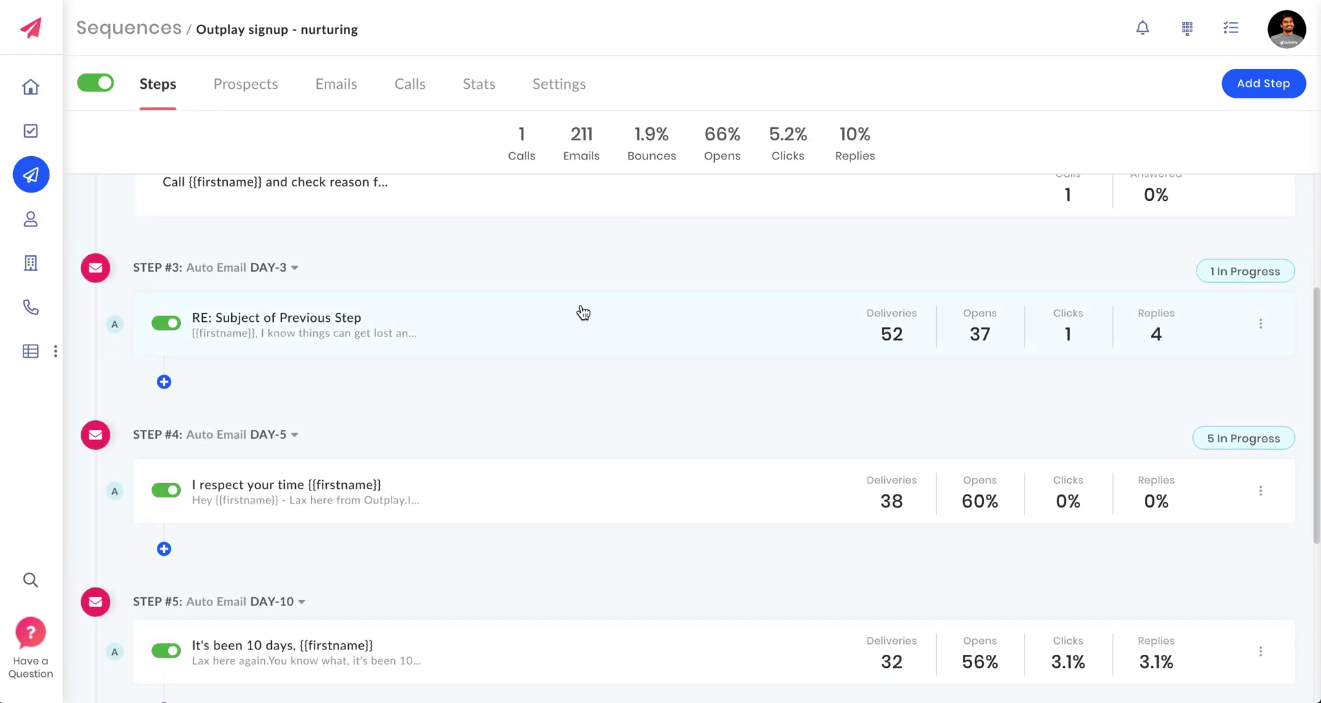
{"action": "scroll", "coordinate": [733, 390], "scroll_direction": "up", "scroll_amount": 3}
{"action": "scroll", "coordinate": [733, 389], "scroll_direction": "down", "scroll_amount": 7}
{"action": "scroll", "coordinate": [733, 394], "scroll_direction": "down", "scroll_amount": 2}
{"action": "scroll", "coordinate": [733, 391], "scroll_direction": "up", "scroll_amount": 1}
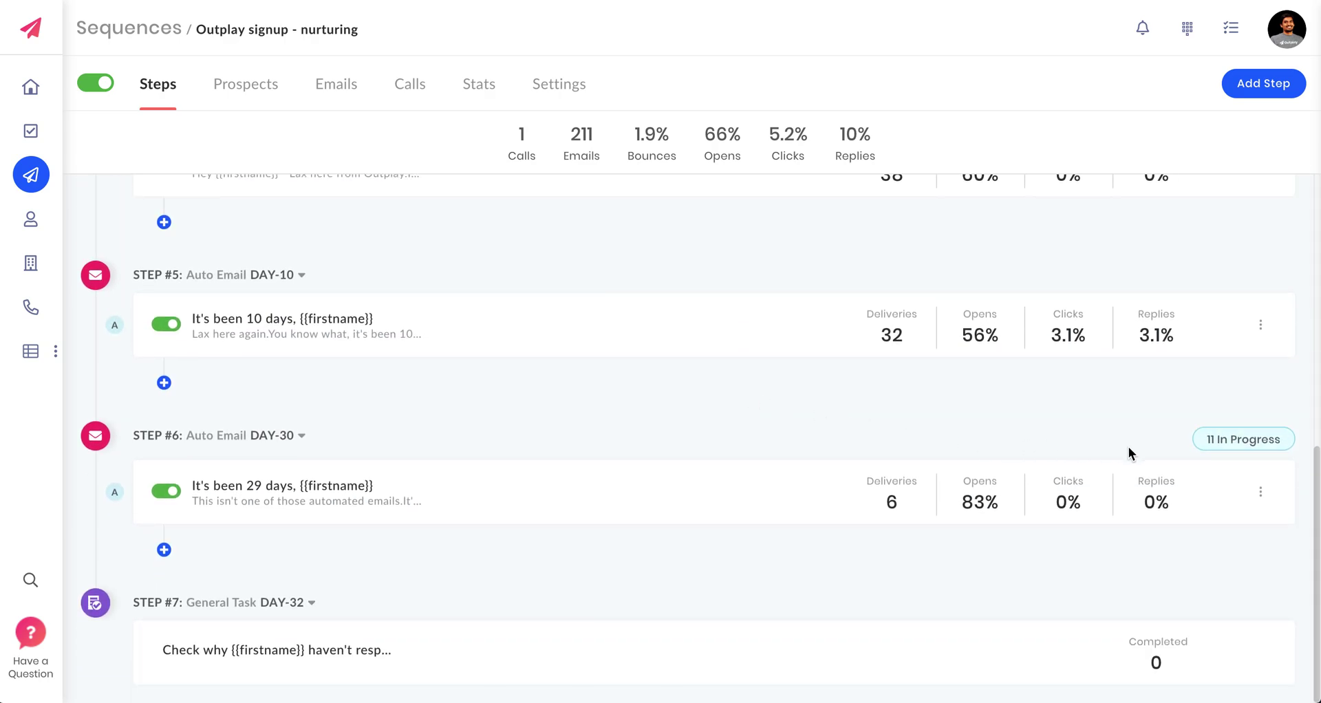
{"action": "left_click", "coordinate": [1232, 442]}
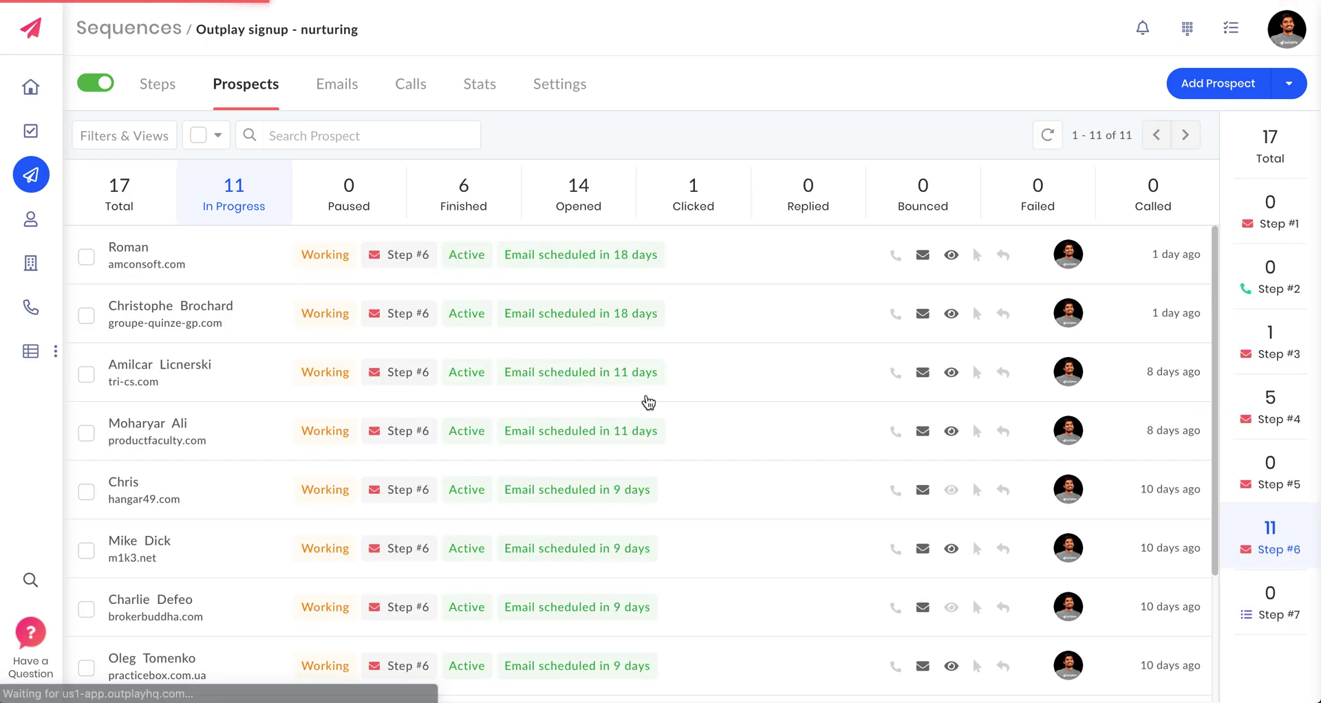
{"action": "key", "text": "alt+Left"}
{"action": "scroll", "coordinate": [694, 480], "scroll_direction": "down", "scroll_amount": 8}
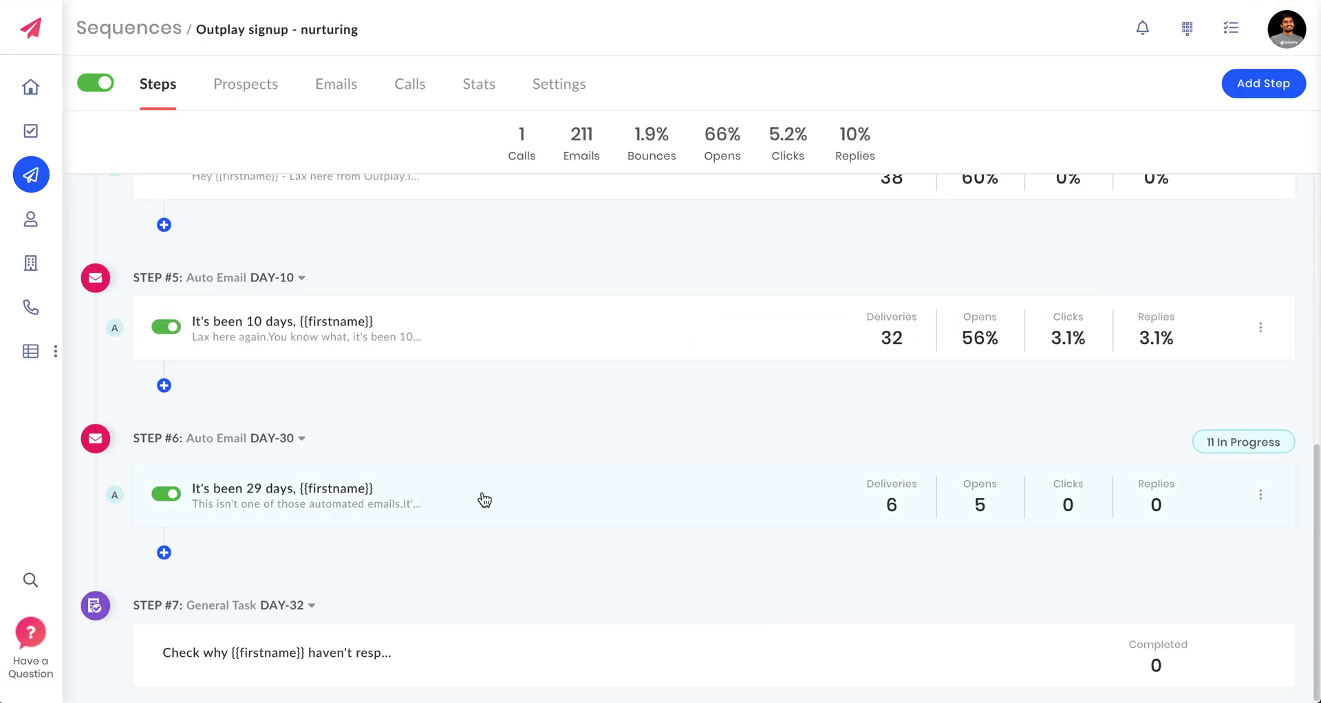
Step: Open the Step #6 email in Preview Mode and compare {{firstname}} with the substituted name
{"action": "left_click", "coordinate": [377, 490]}
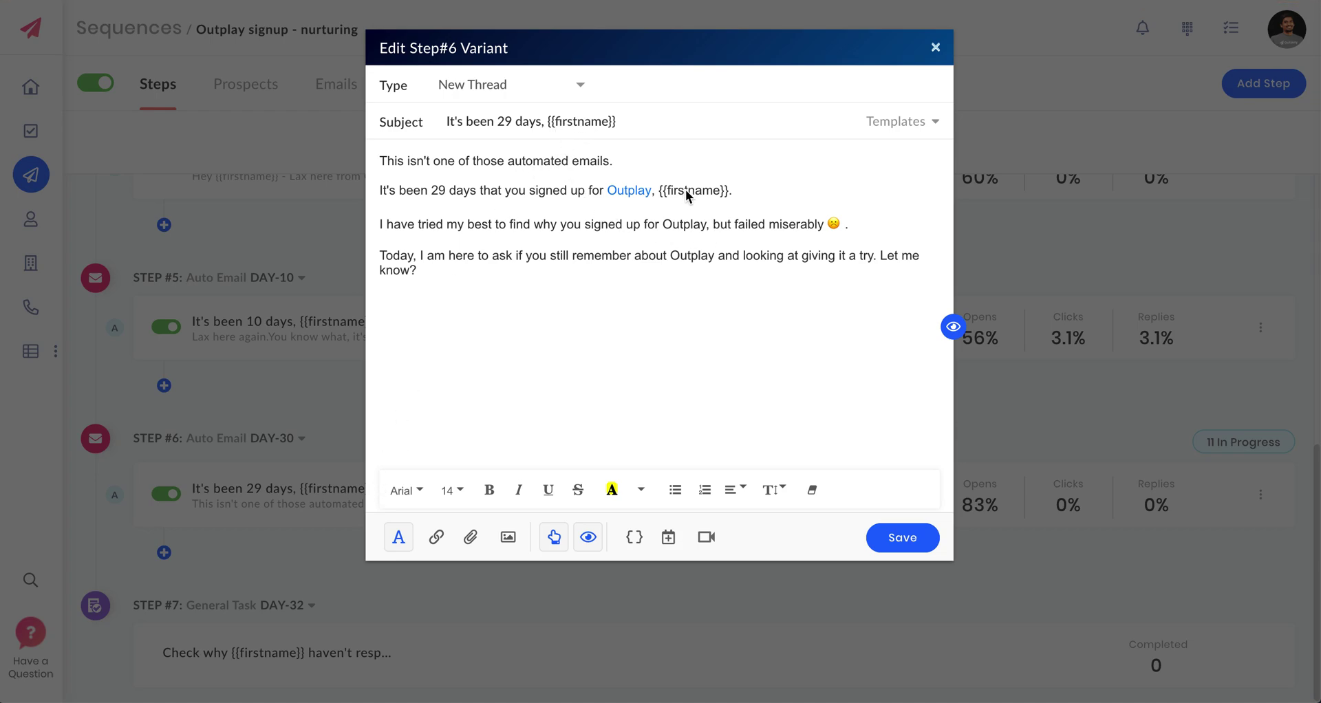
{"action": "left_click", "coordinate": [953, 327]}
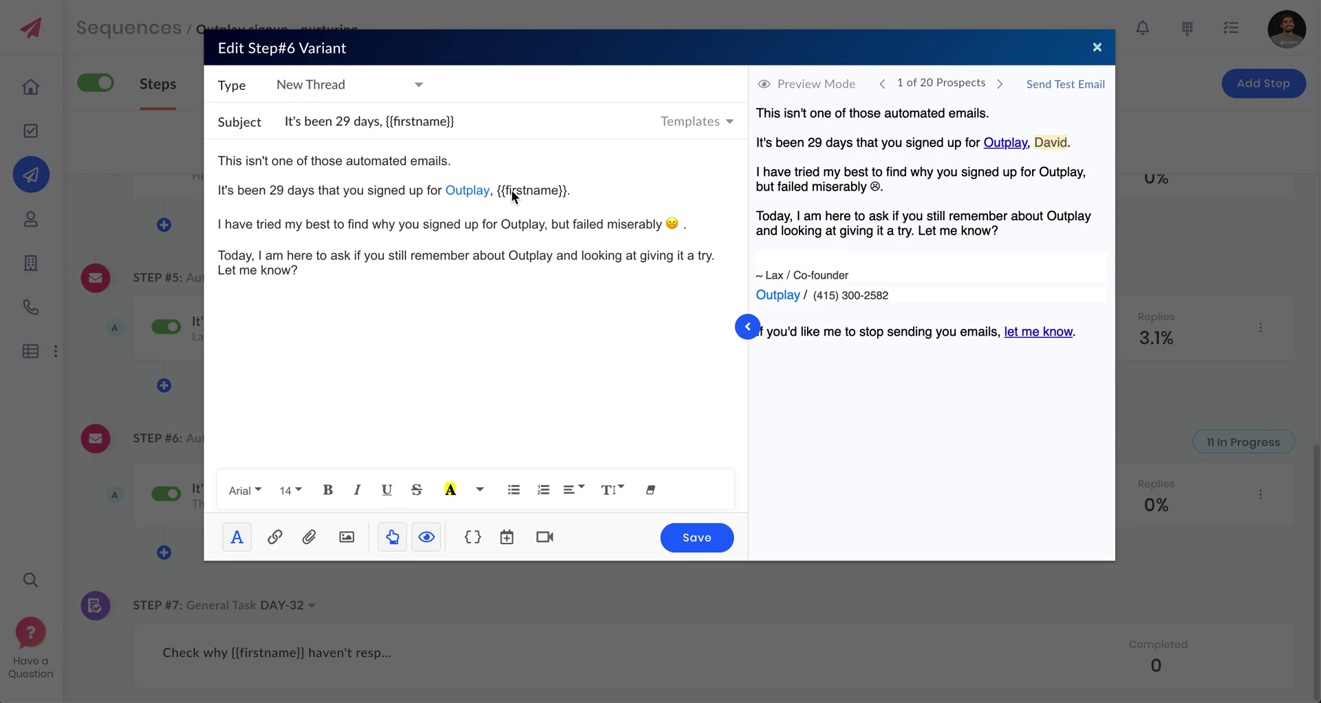
{"action": "left_click_drag", "start_coordinate": [497, 192], "coordinate": [572, 191]}
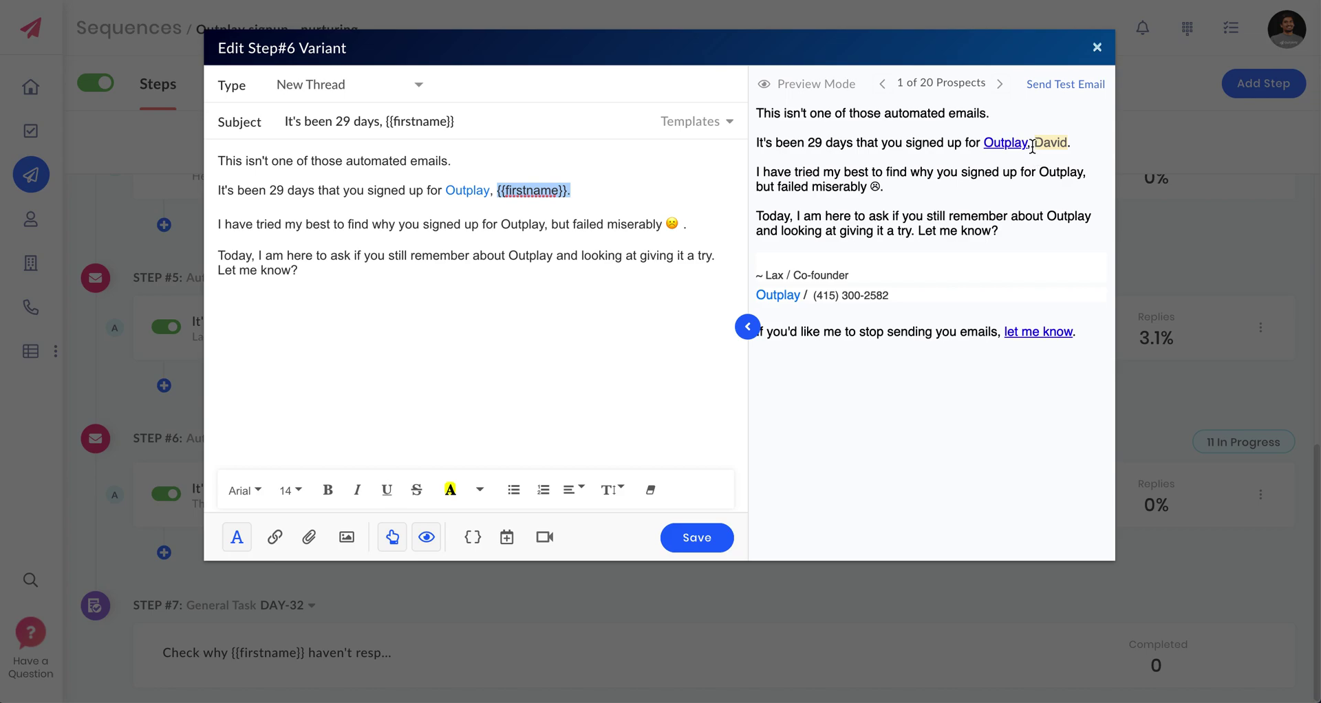
{"action": "left_click_drag", "start_coordinate": [1032, 142], "coordinate": [1071, 139]}
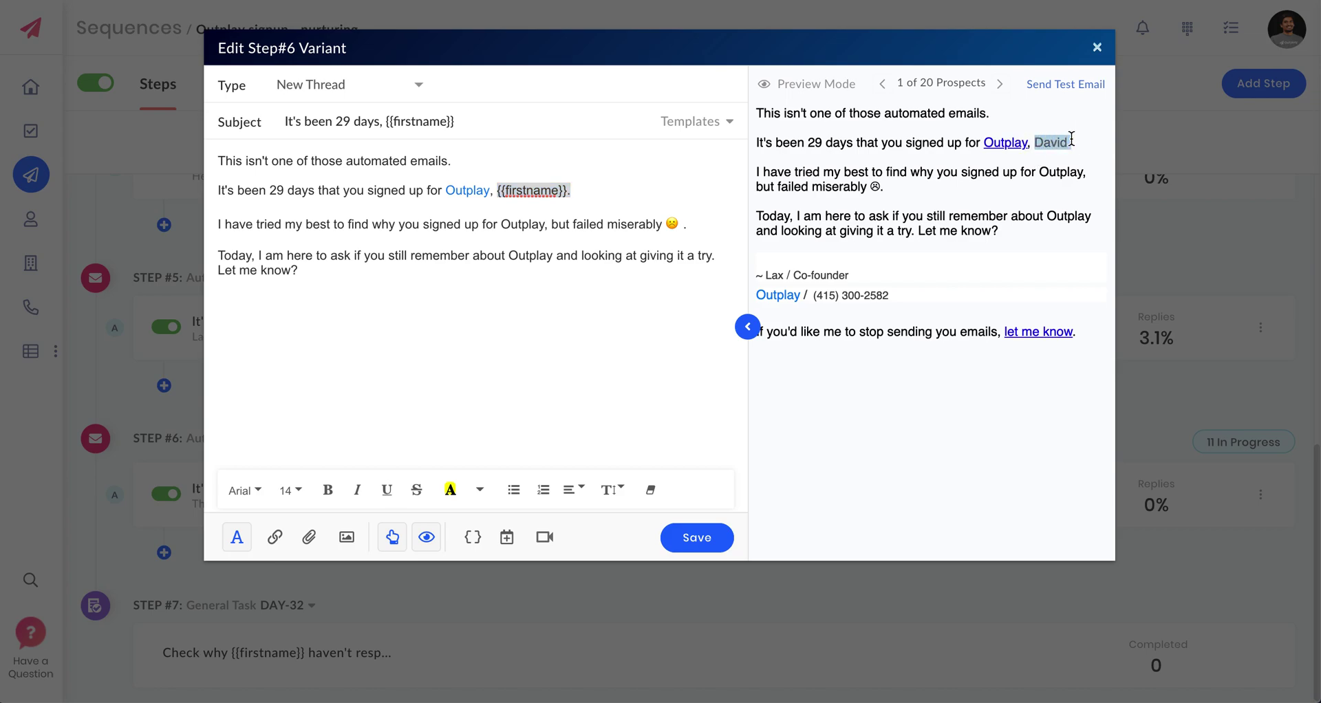
{"action": "left_click", "coordinate": [969, 192]}
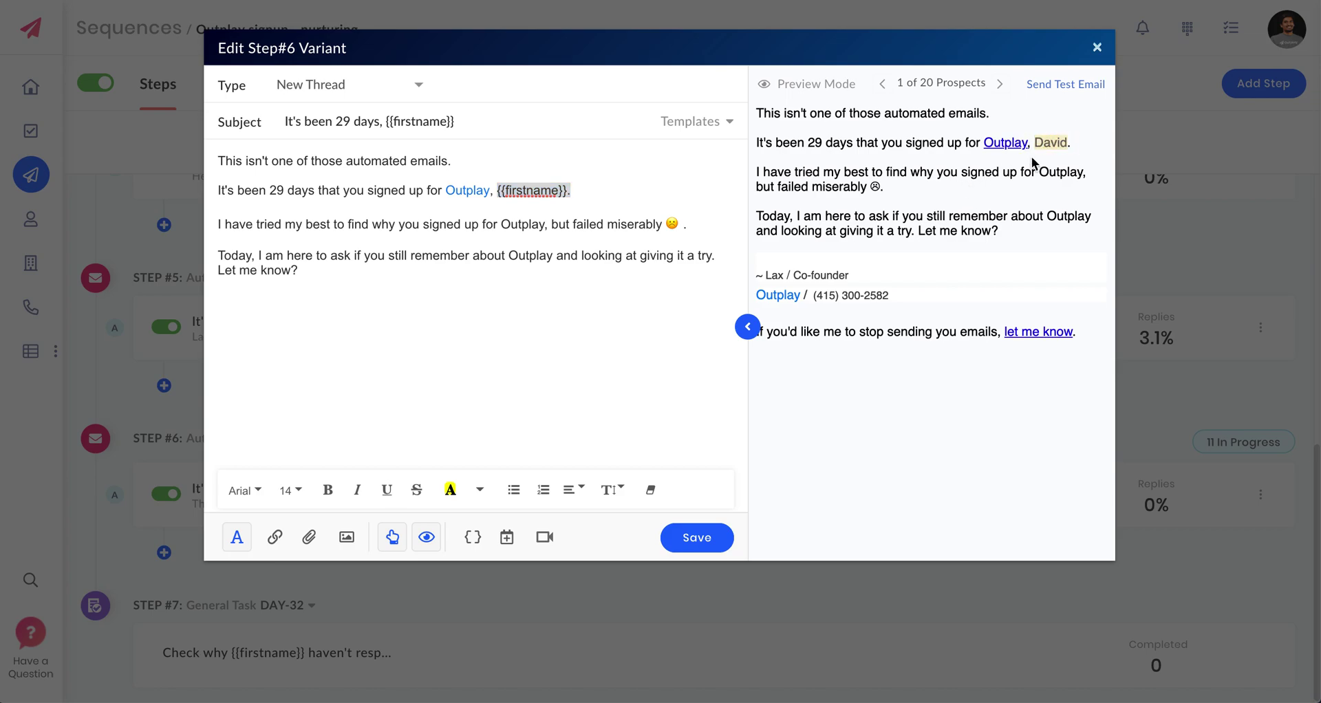
Step: Advance the preview to the third of 20 prospects, check the filled name, and close the editor
{"action": "left_click", "coordinate": [1002, 84]}
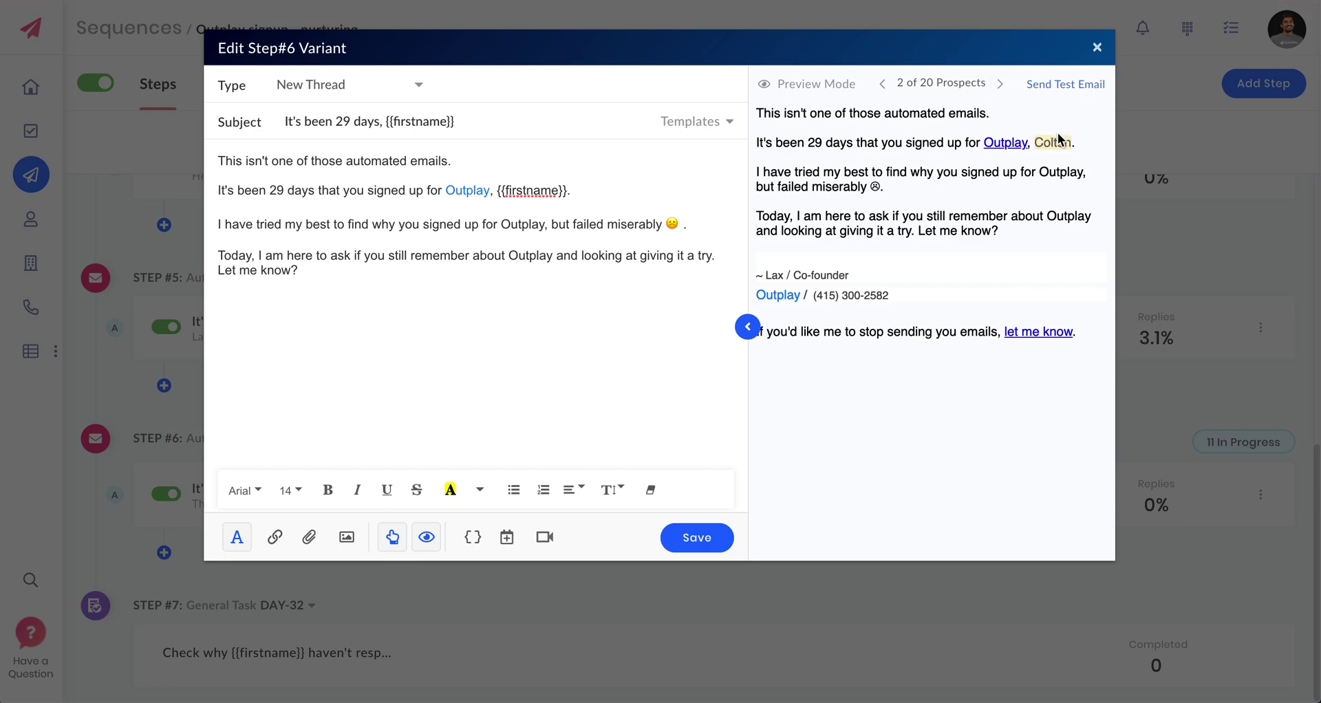
{"action": "left_click", "coordinate": [1002, 84]}
{"action": "left_click_drag", "start_coordinate": [1036, 143], "coordinate": [1078, 141]}
{"action": "left_click", "coordinate": [988, 190]}
{"action": "left_click", "coordinate": [1097, 48]}
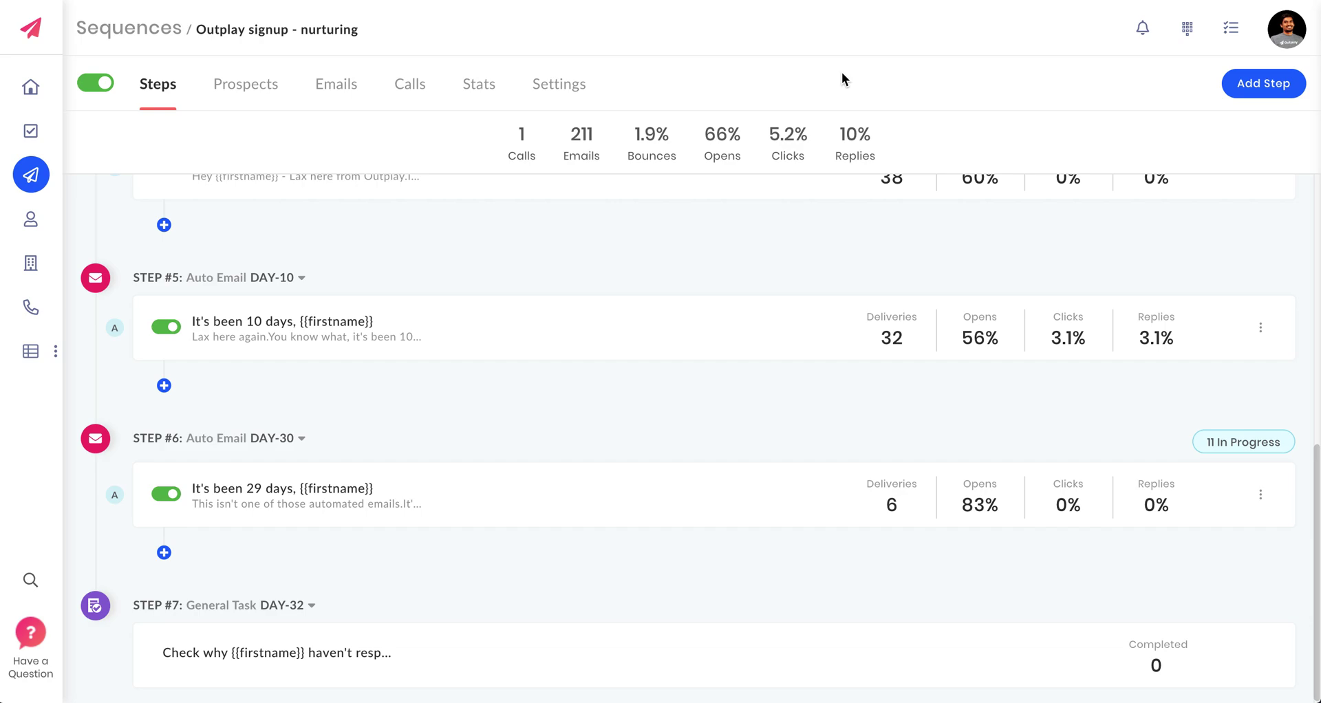
Step: Go to Settings from the profile menu, choose Triggers, and add a new rule
{"action": "left_click", "coordinate": [1290, 30]}
{"action": "left_click", "coordinate": [1196, 131]}
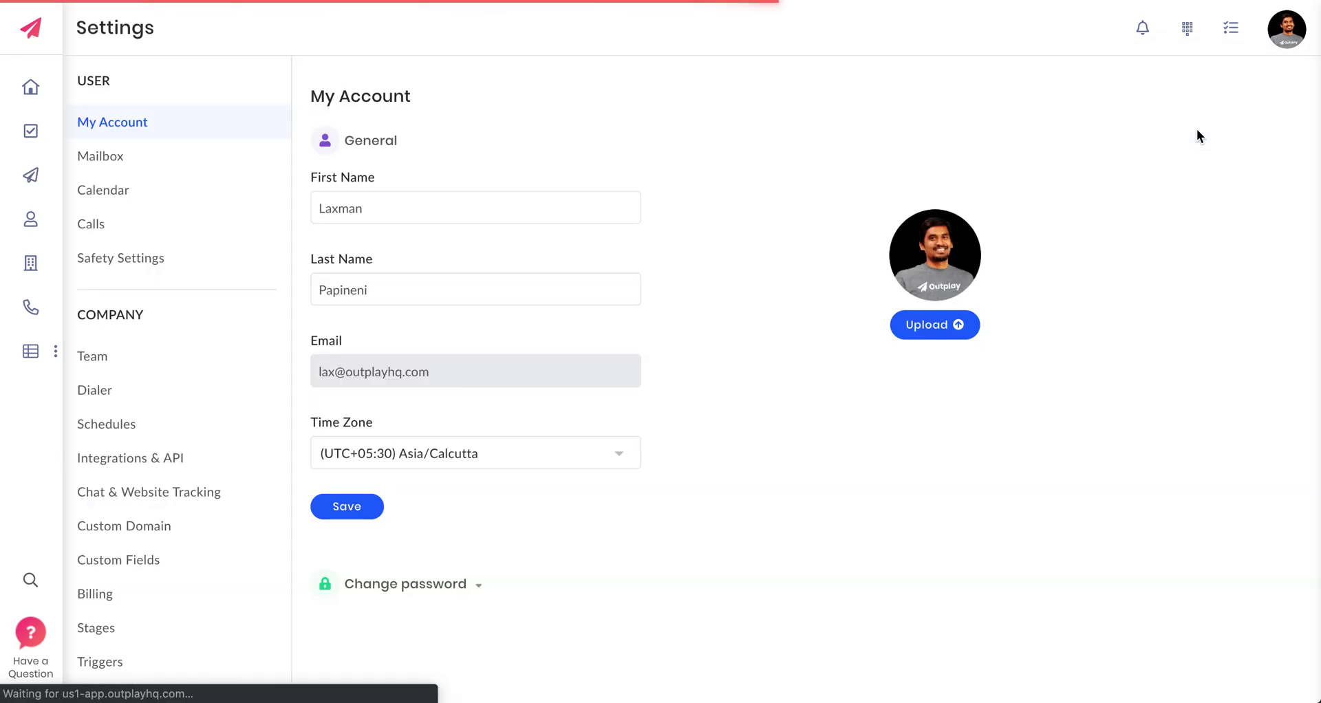
{"action": "left_click", "coordinate": [139, 670]}
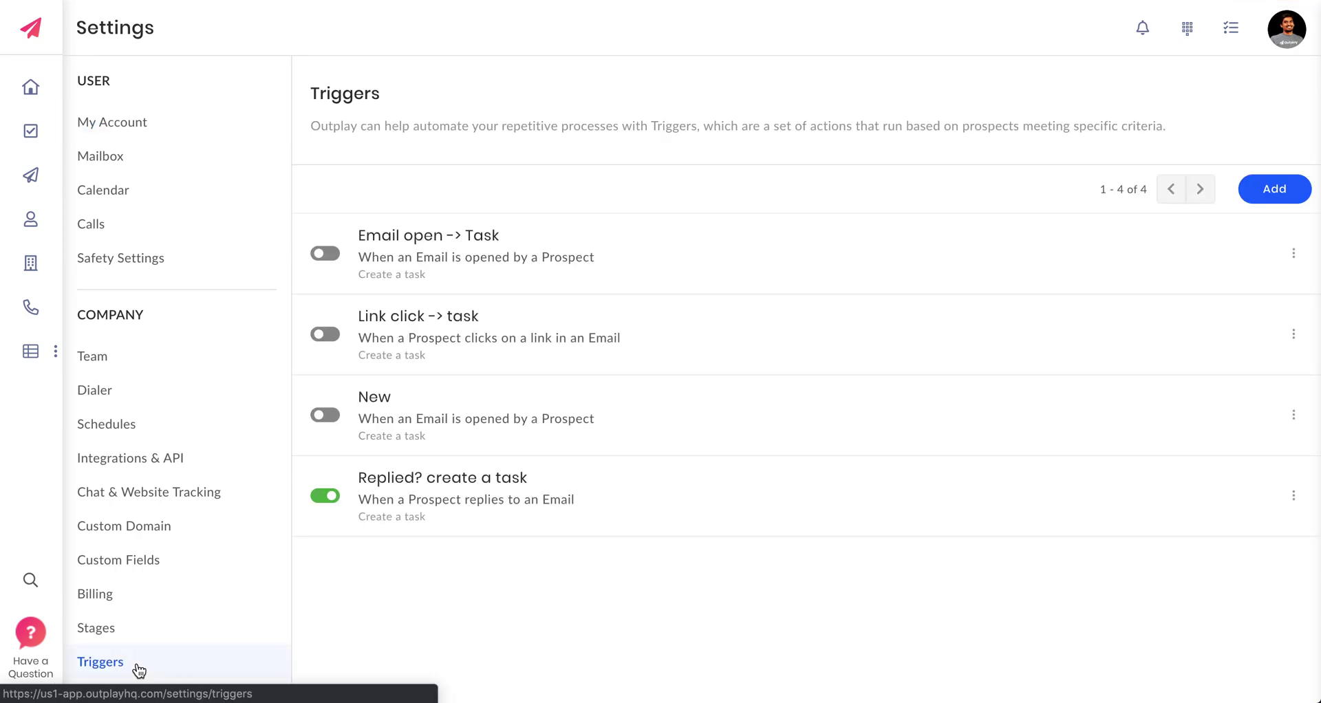
{"action": "left_click", "coordinate": [1264, 195]}
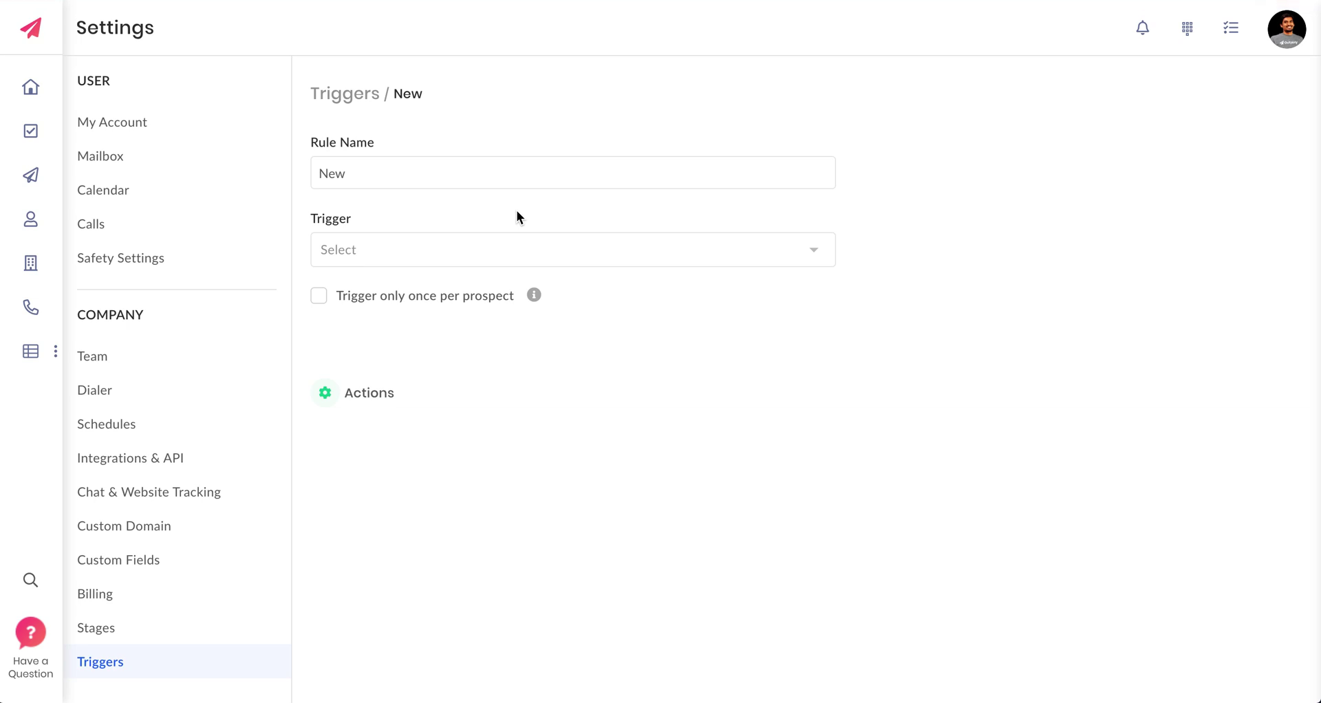
Step: Make the trigger fire when a prospect is created with the criteria Prospect Tag equals Agency
{"action": "left_click", "coordinate": [559, 261]}
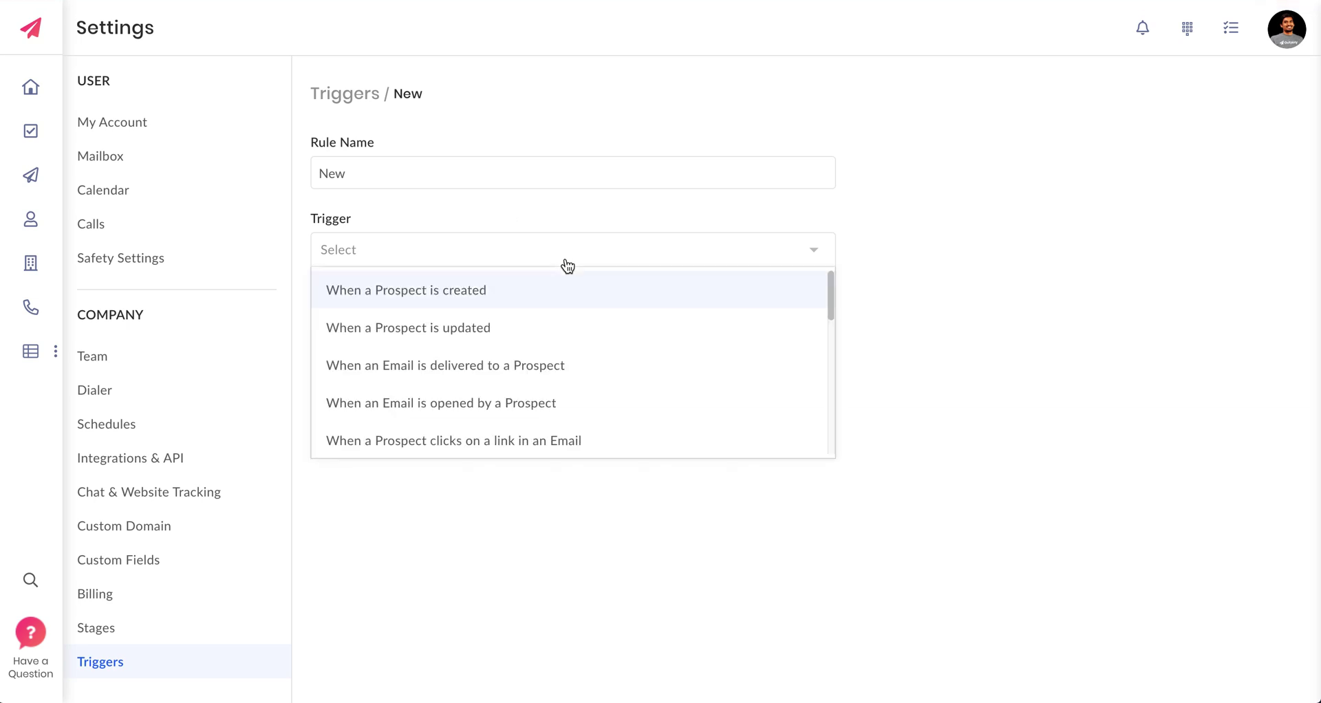
{"action": "left_click", "coordinate": [513, 290]}
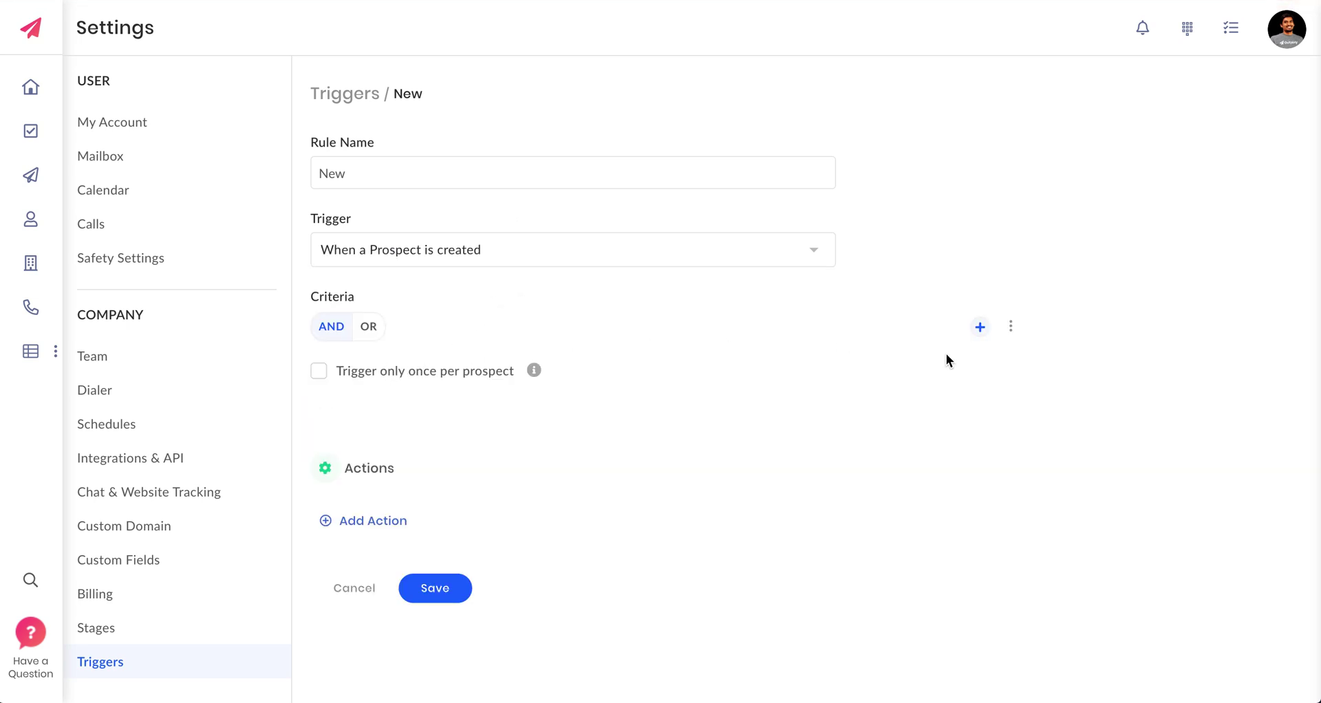
{"action": "left_click", "coordinate": [979, 328]}
{"action": "left_click", "coordinate": [490, 372]}
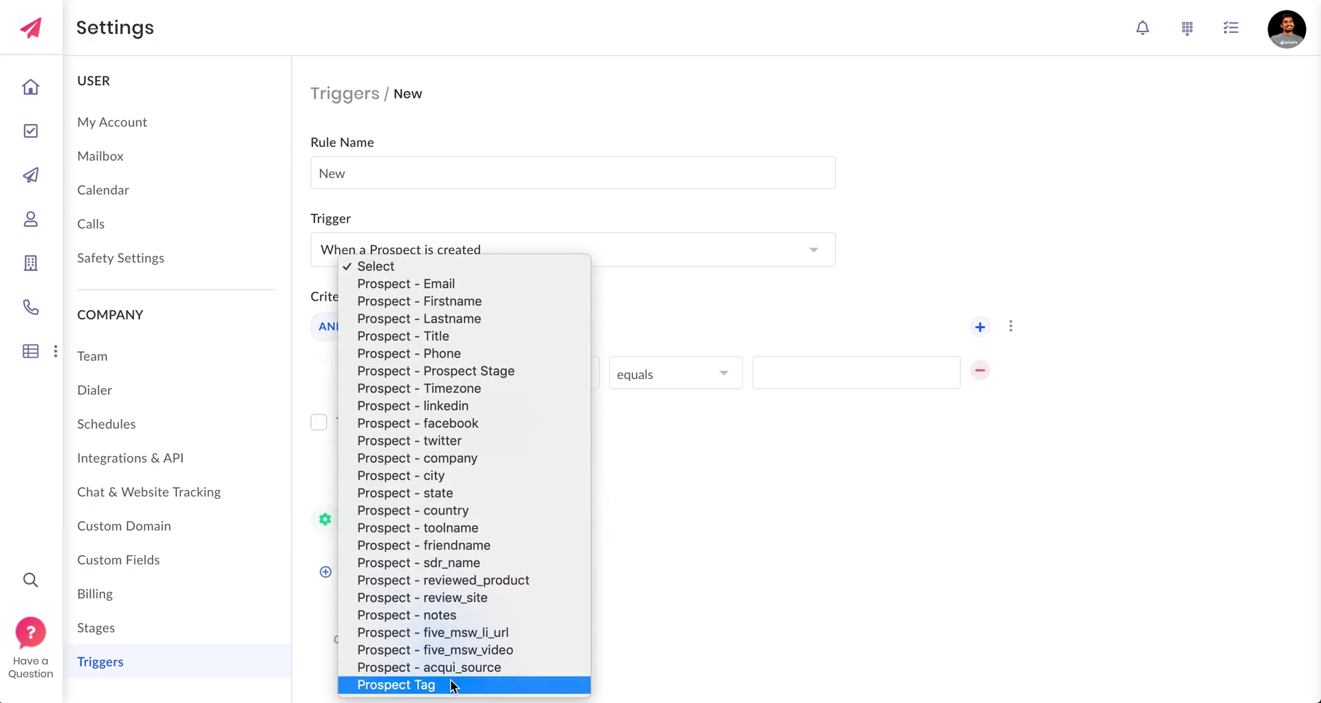
{"action": "left_click", "coordinate": [426, 686]}
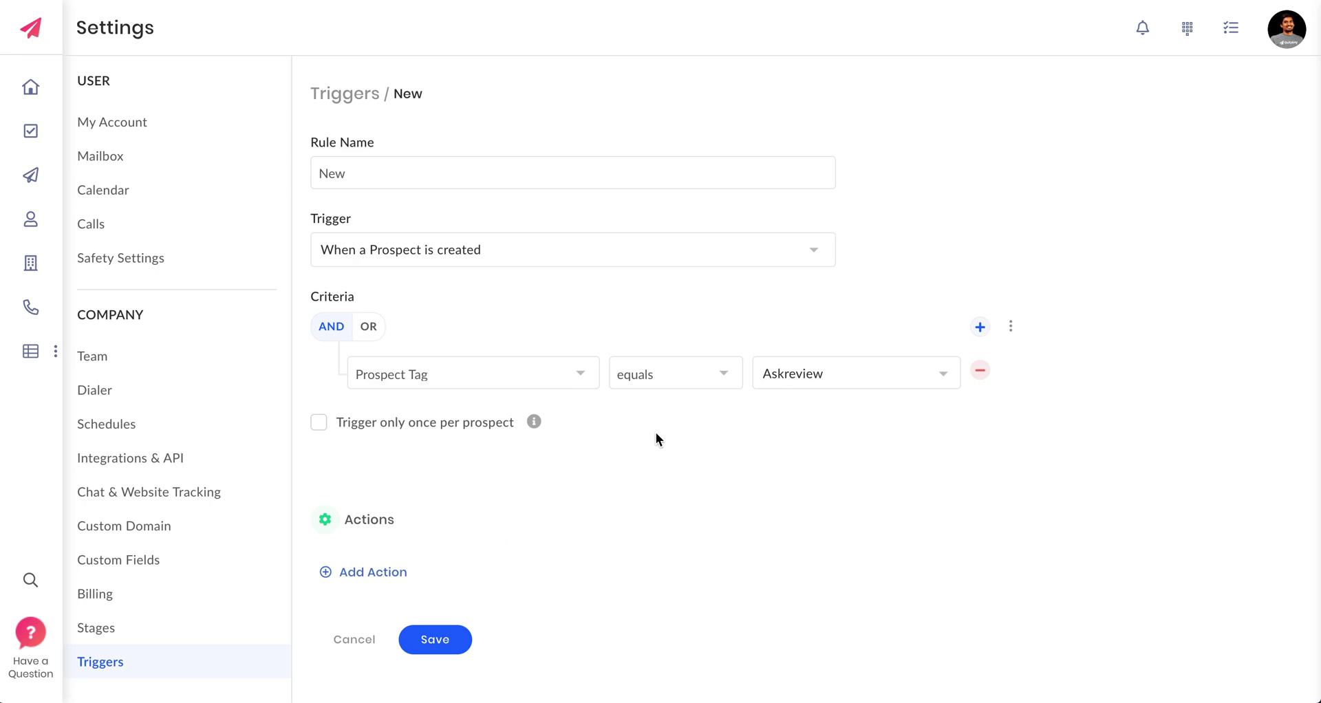
{"action": "left_click", "coordinate": [810, 387]}
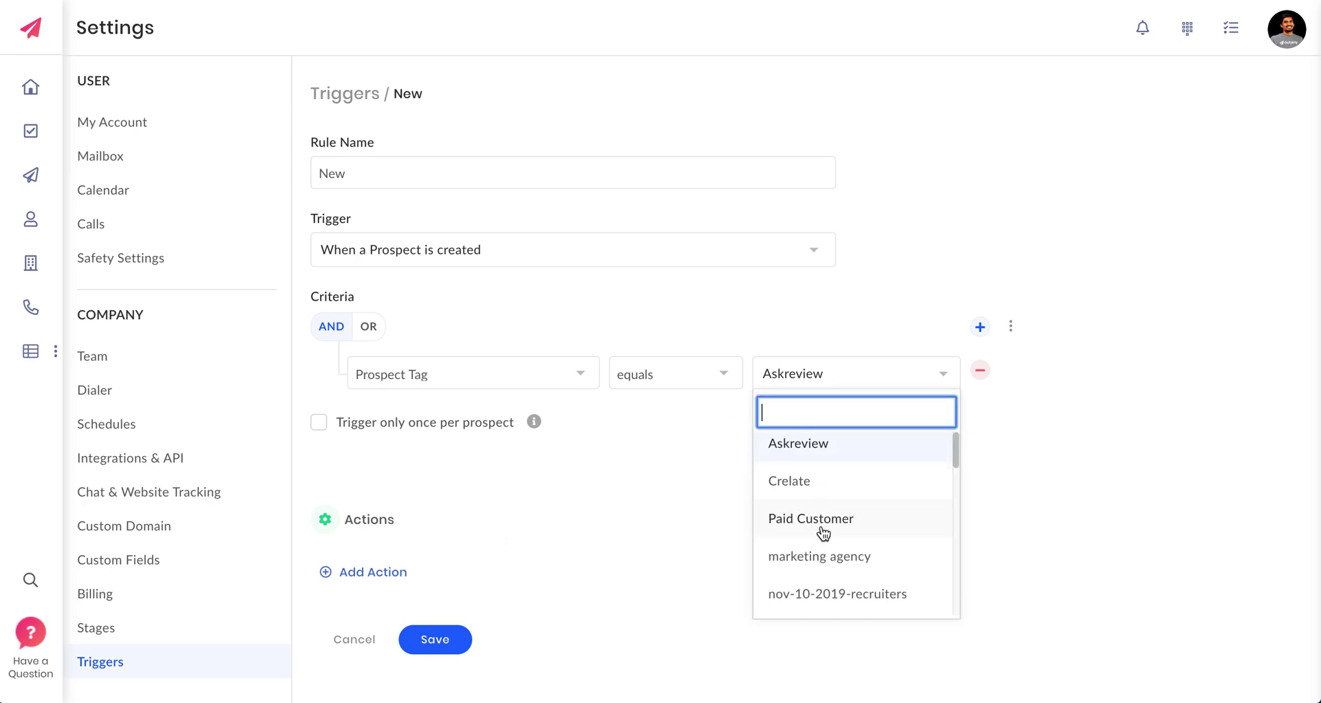
{"action": "scroll", "coordinate": [824, 534], "scroll_direction": "down", "scroll_amount": 3}
{"action": "scroll", "coordinate": [824, 534], "scroll_direction": "down", "scroll_amount": 5}
{"action": "scroll", "coordinate": [824, 534], "scroll_direction": "up", "scroll_amount": 5}
{"action": "scroll", "coordinate": [809, 487], "scroll_direction": "up", "scroll_amount": 1}
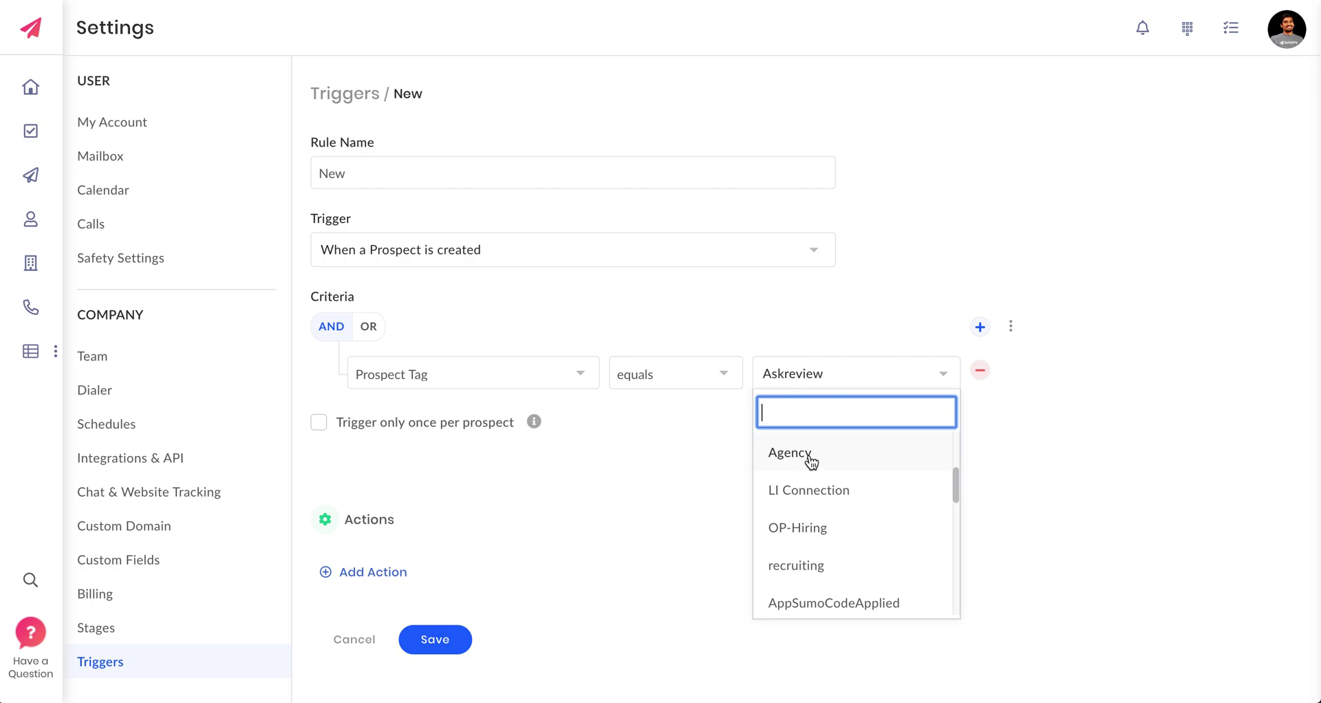
{"action": "left_click", "coordinate": [810, 458]}
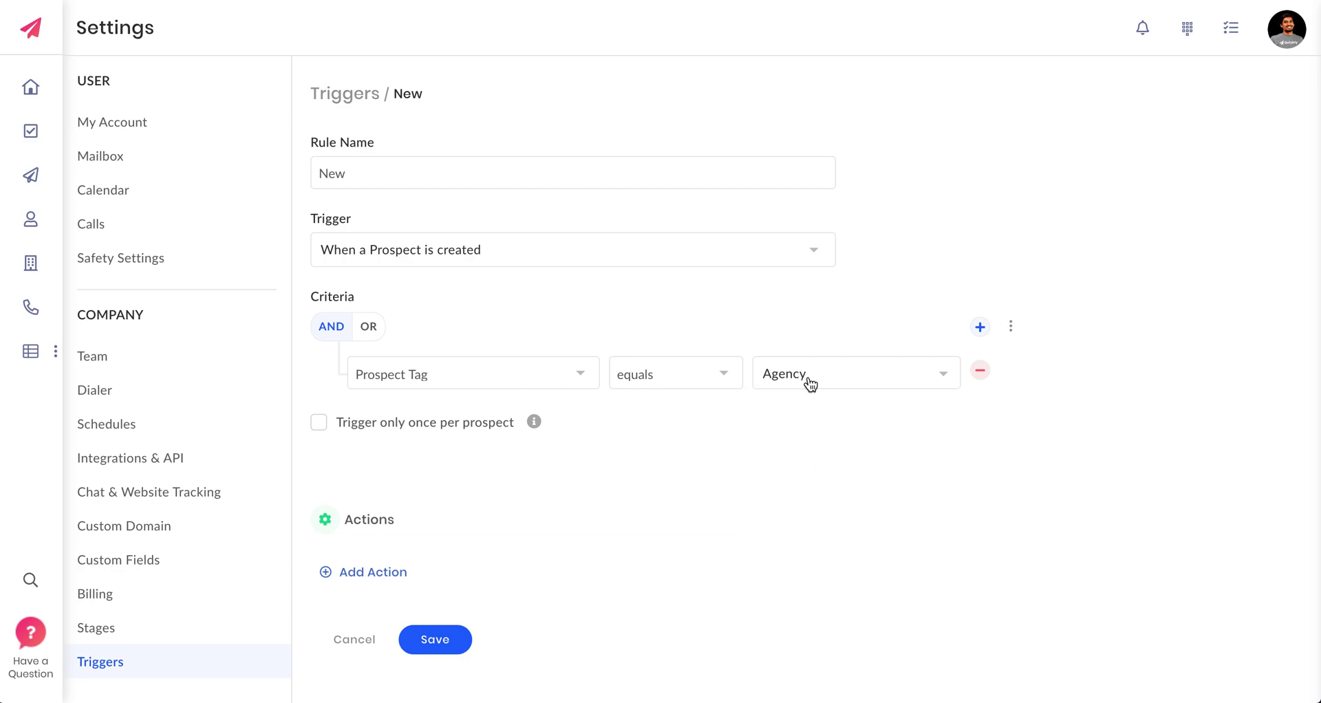
Step: Add a trigger action of type 'Add to sequence'
{"action": "left_click", "coordinate": [395, 572]}
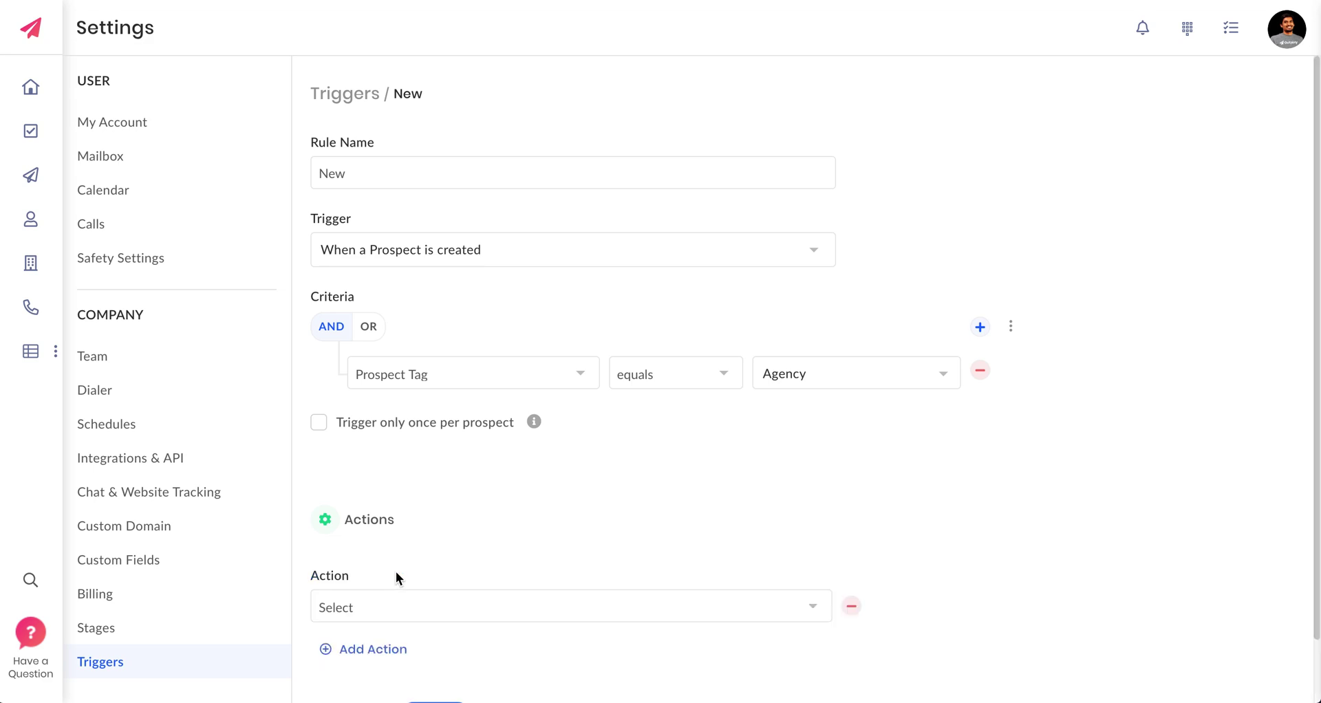
{"action": "scroll", "coordinate": [395, 571], "scroll_direction": "down", "scroll_amount": 1}
{"action": "left_click", "coordinate": [385, 543]}
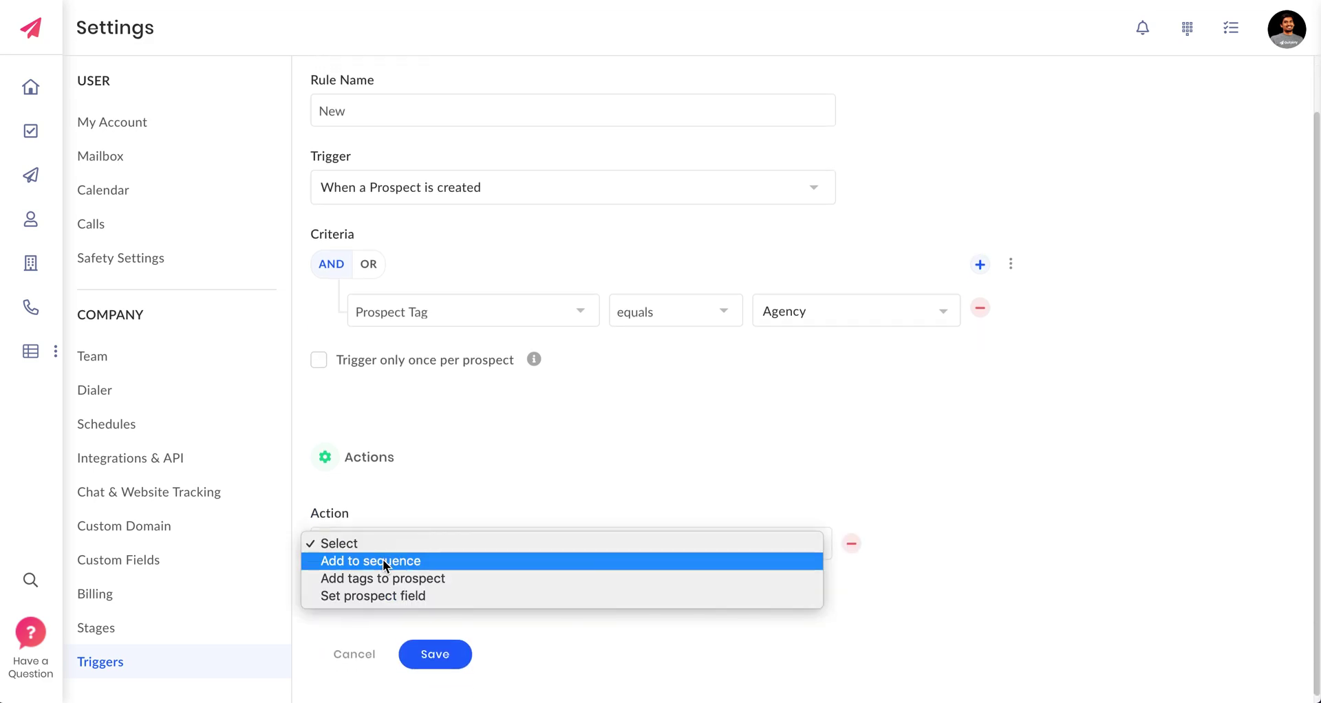
{"action": "left_click", "coordinate": [383, 560]}
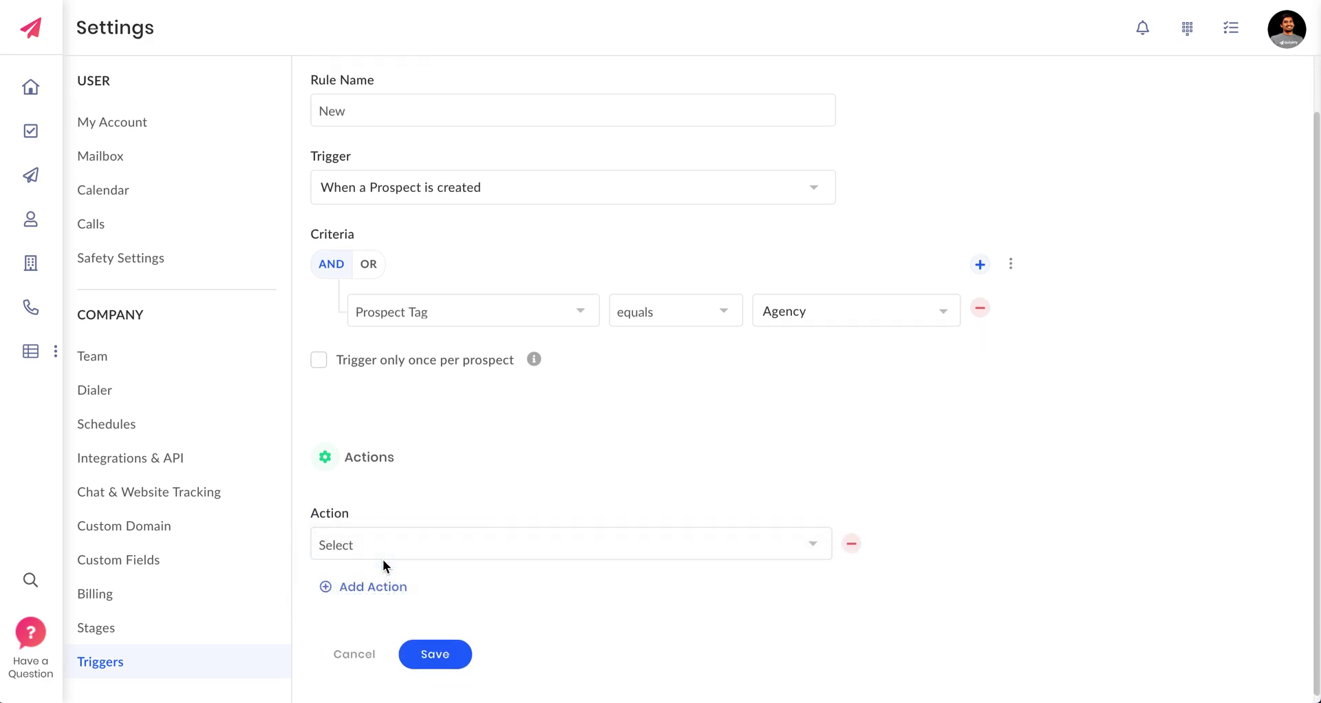
{"action": "left_click", "coordinate": [365, 547]}
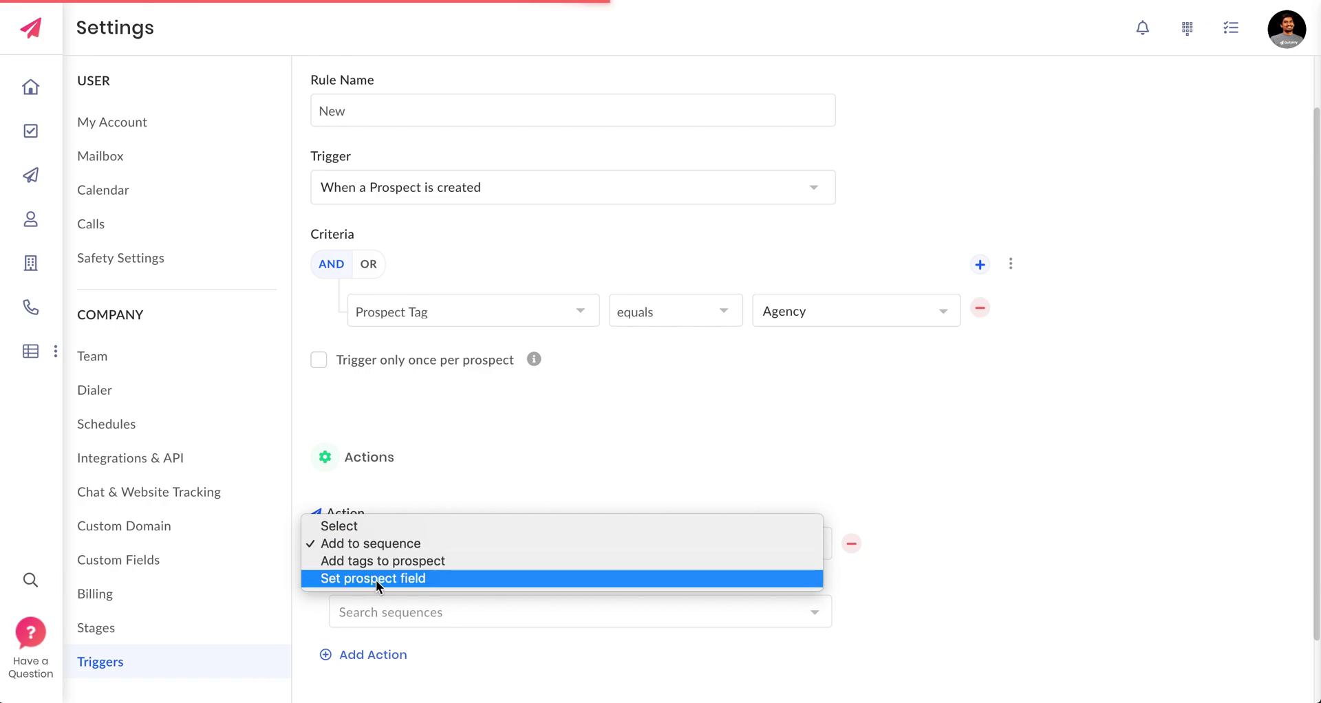
{"action": "left_click", "coordinate": [415, 485]}
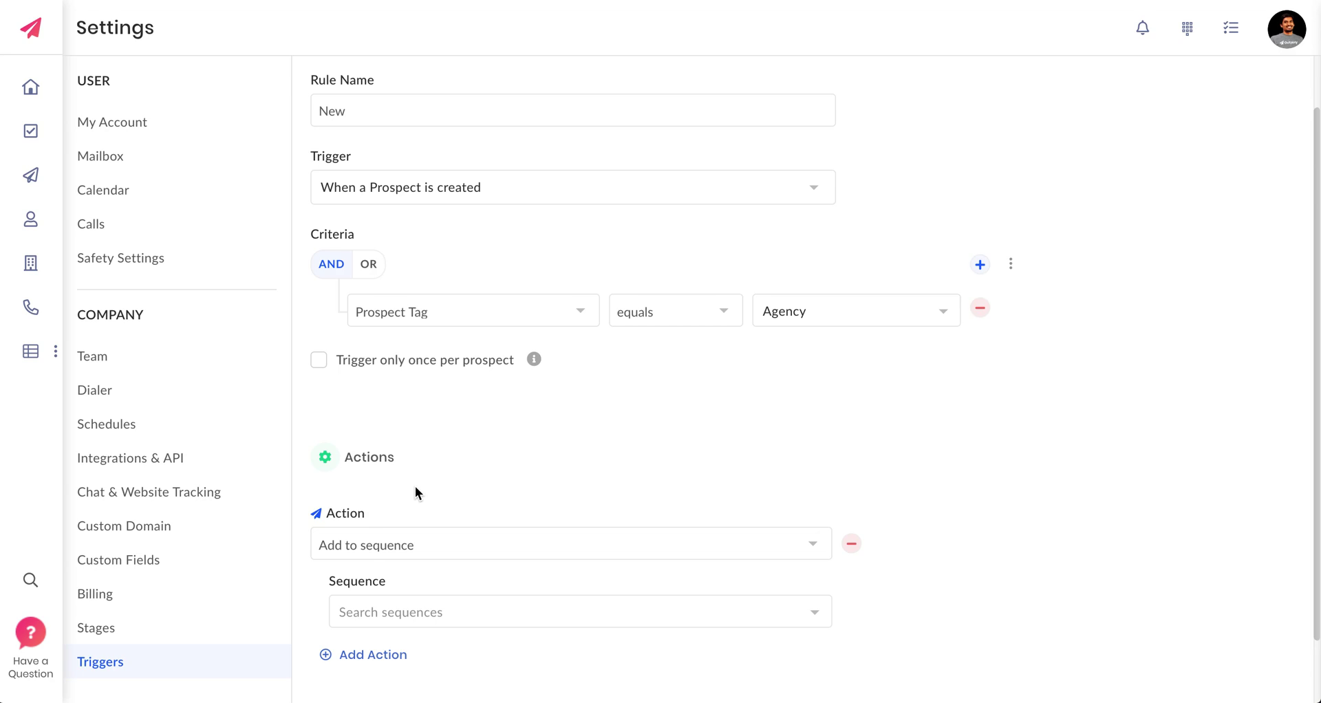
{"action": "scroll", "coordinate": [475, 391], "scroll_direction": "up", "scroll_amount": 1}
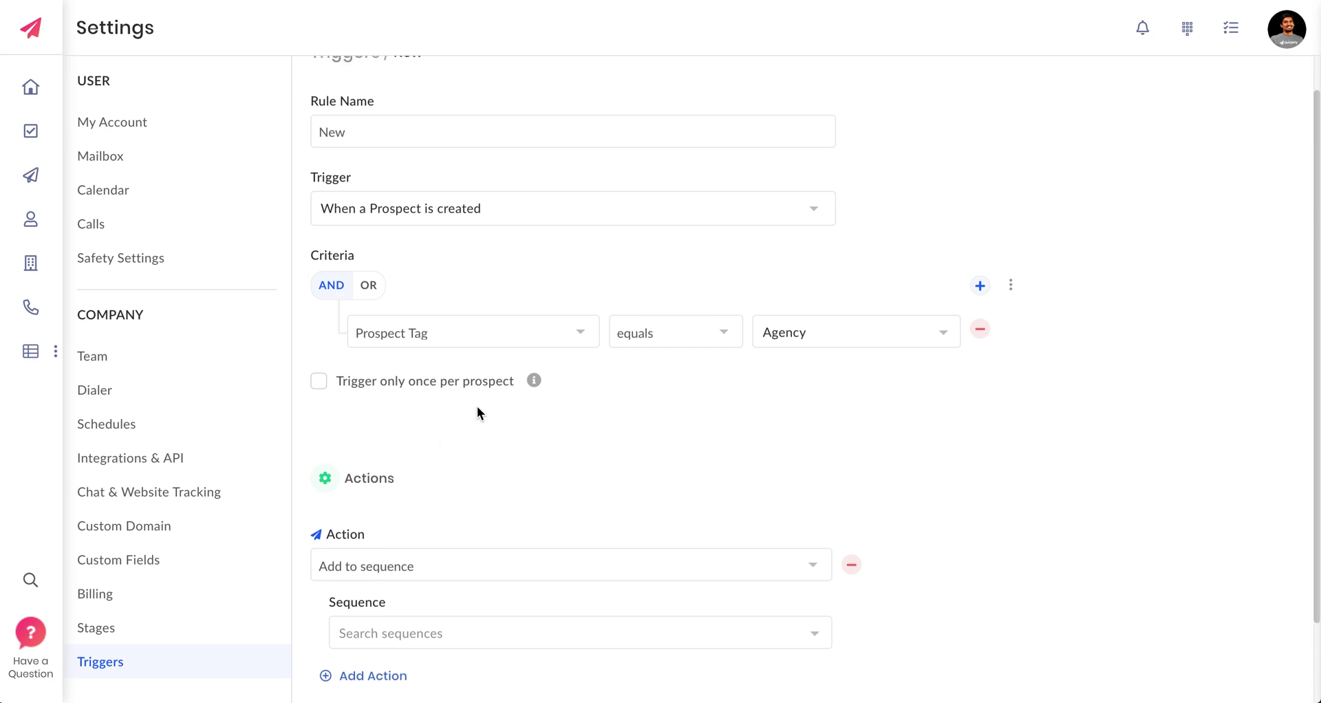
Step: Return to the Dashboard via the Home icon to see the 5 general manual tasks and Live Feed
{"action": "left_click", "coordinate": [31, 87]}
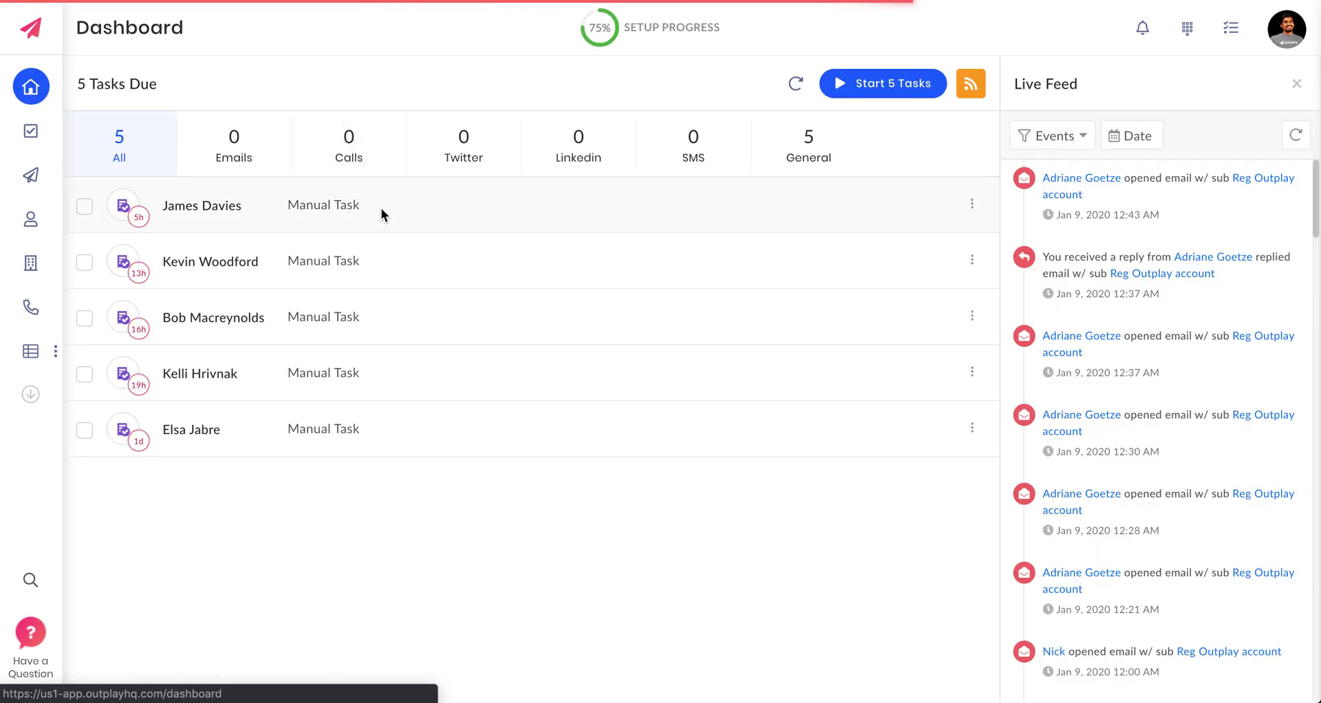